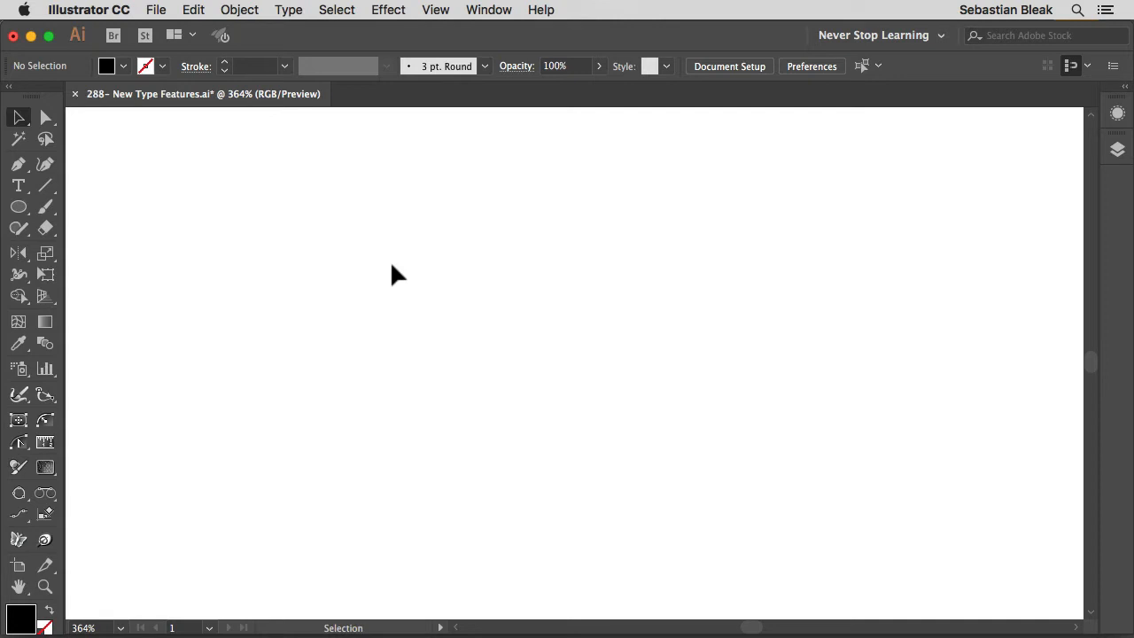
Create a point text object reading "AdobeGrind" on the artboard and scale it up proportionally from its lower corner.
key("t")
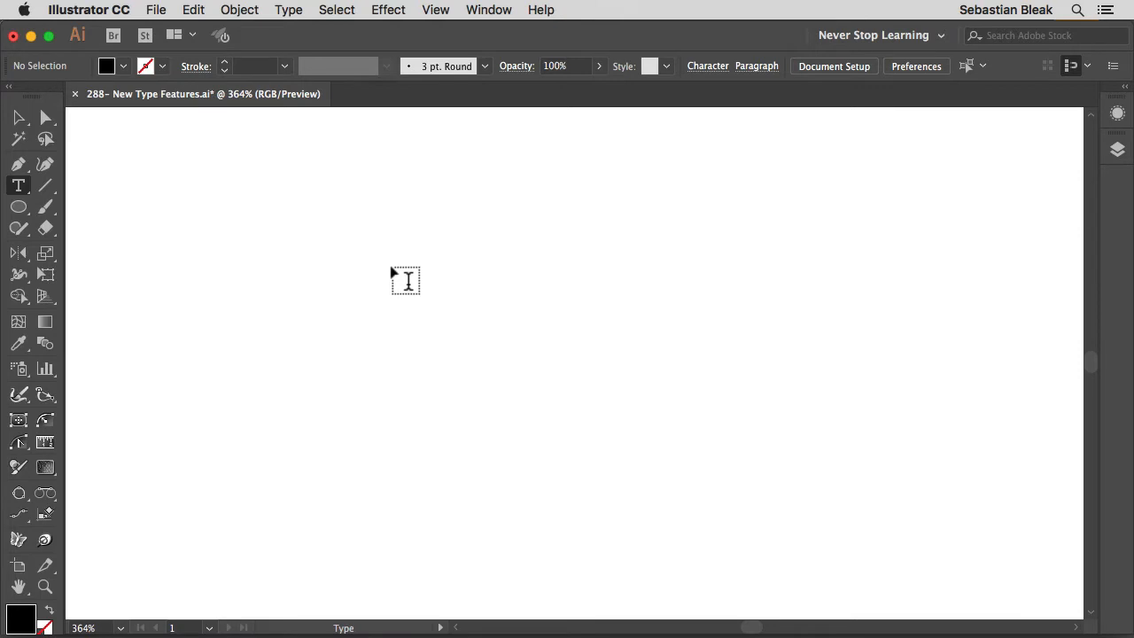
left_click(340, 232)
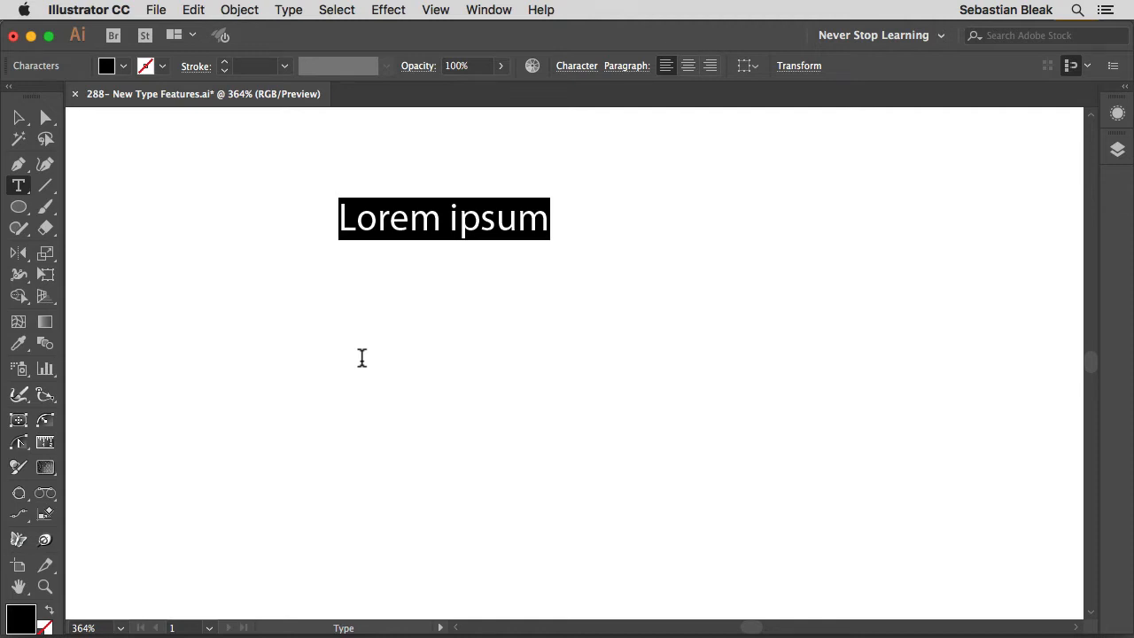
type("AdobeGrind")
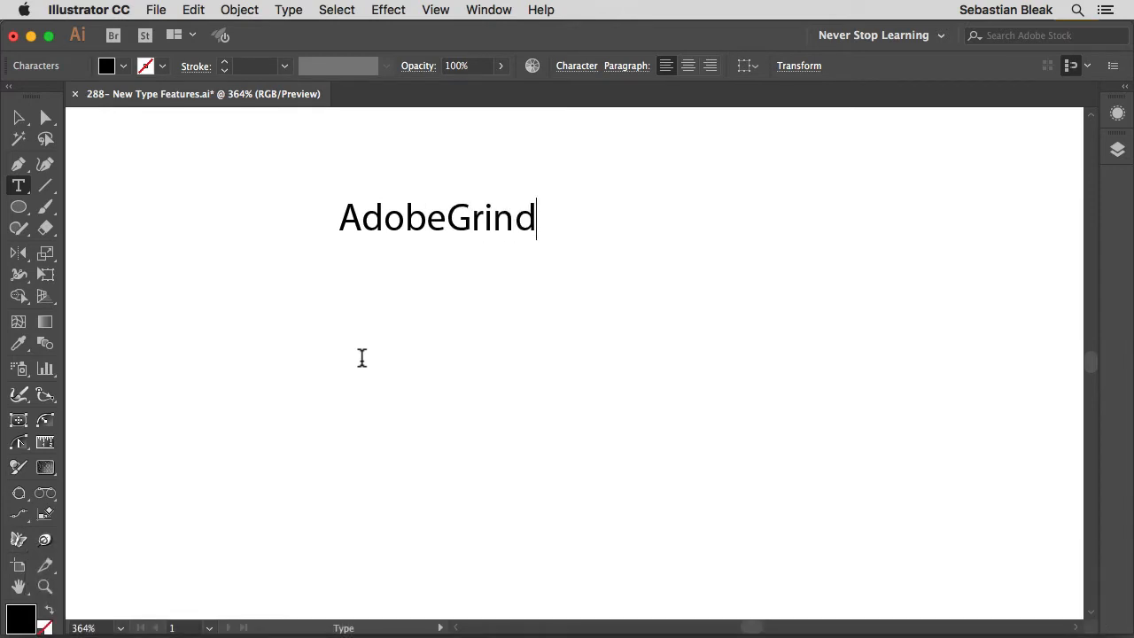
key("super+a")
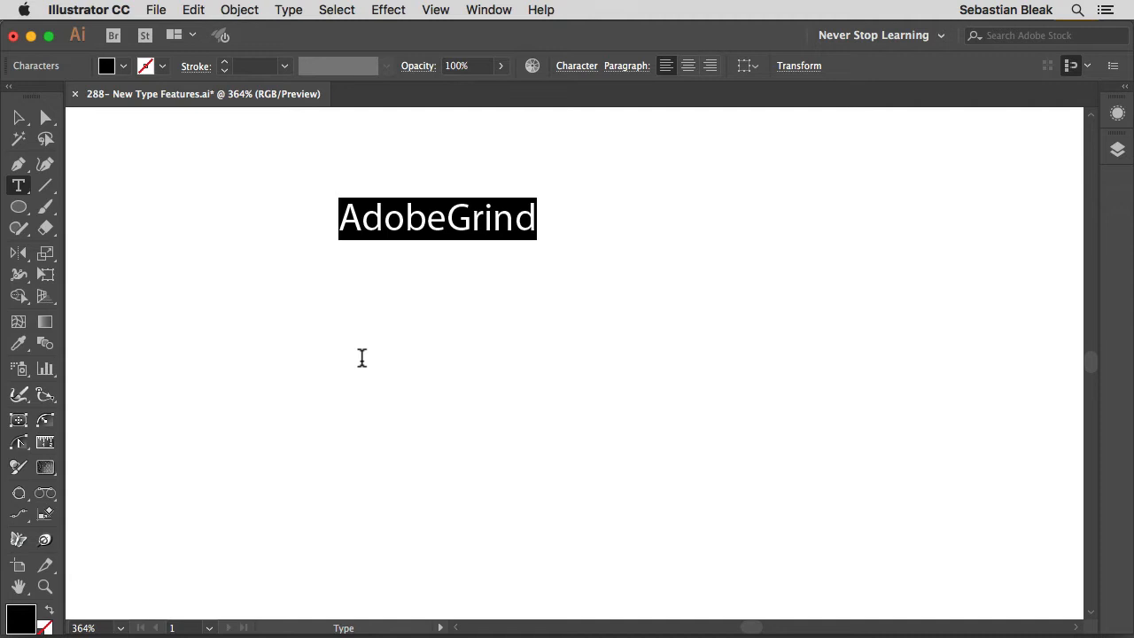
key("super")
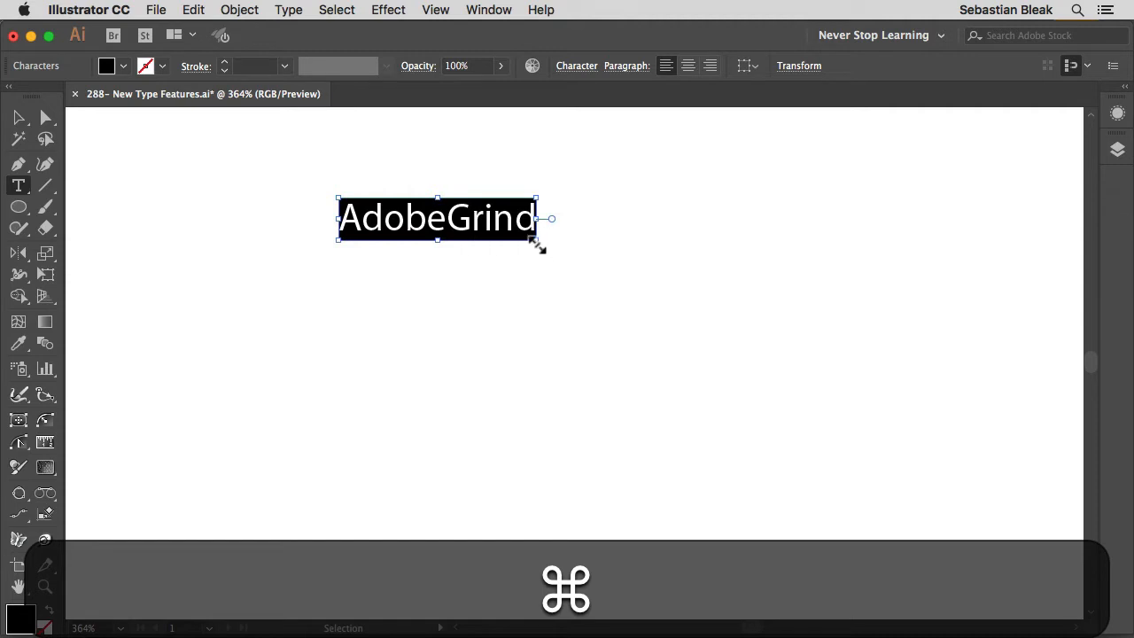
left_click_drag(536, 240, 618, 306)
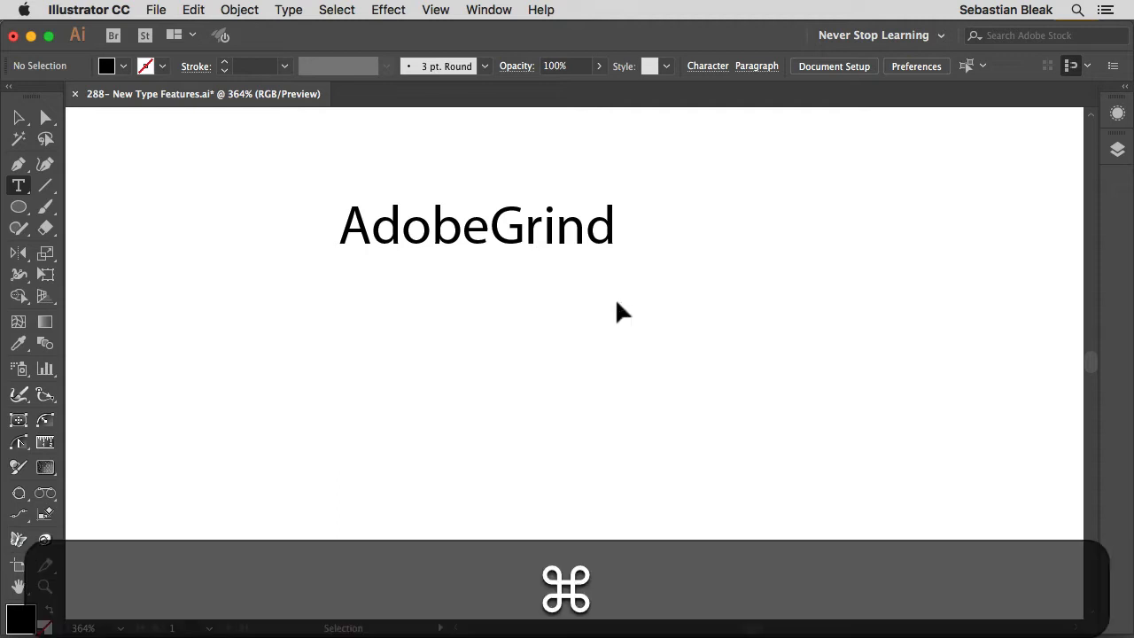
Check the Type preferences for the "Fill New Type Objects With Placeholder Text" option and close the preferences without applying changes.
key("super+k")
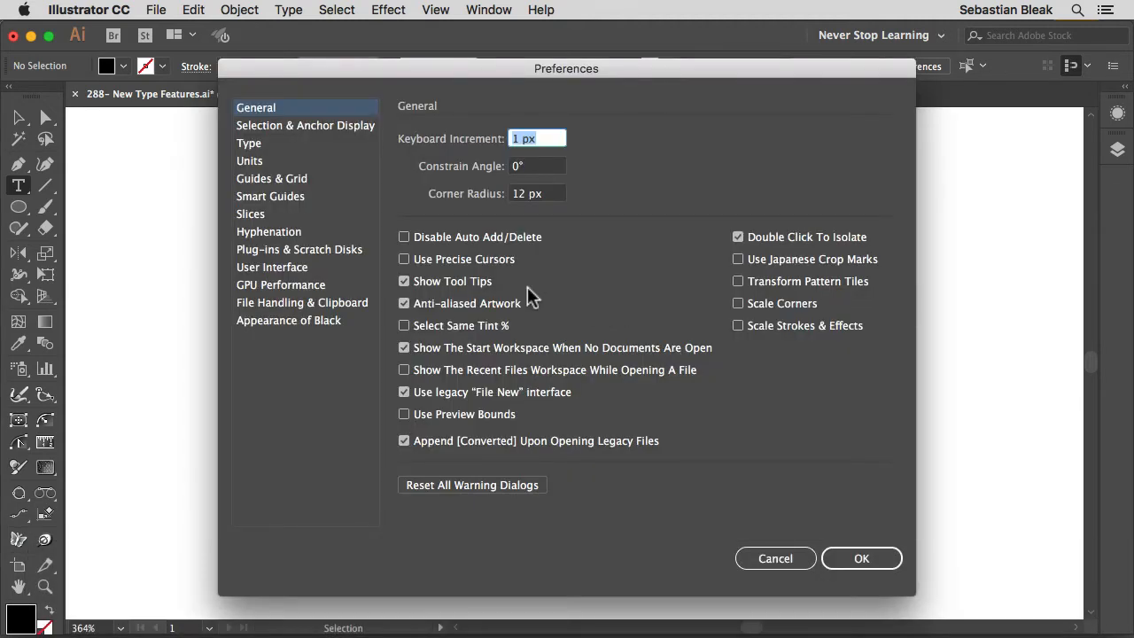
left_click(287, 146)
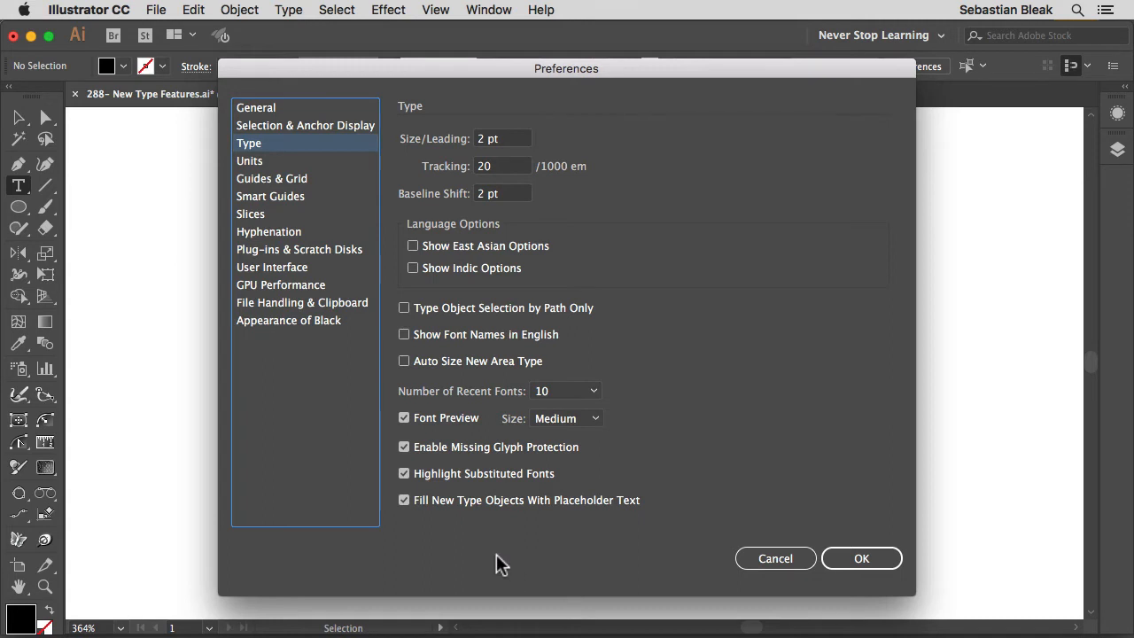
left_click(755, 558)
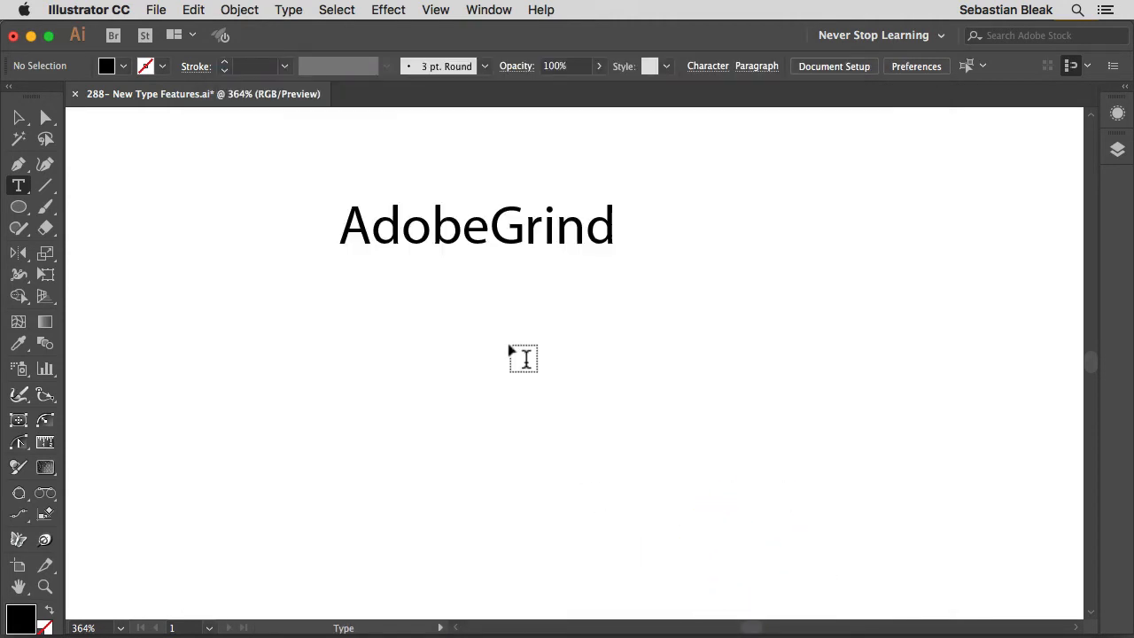
Delete the "AdobeGrind" text object from the artboard.
left_click_drag(397, 281, 539, 231)
key("BackSpace")
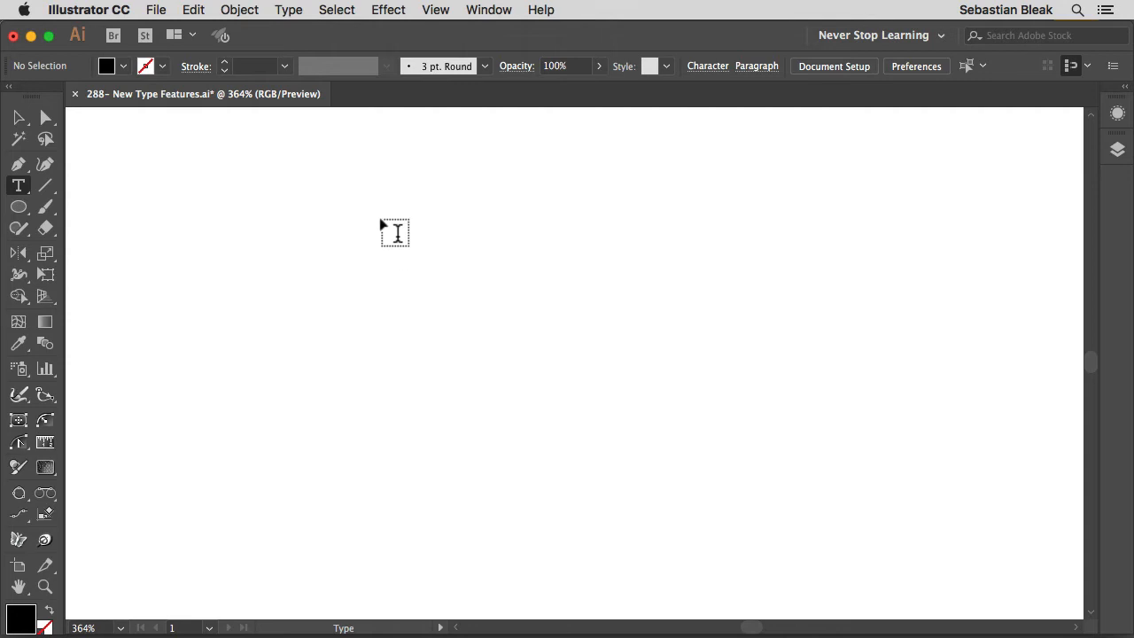
Create a rectangular area text frame filled with placeholder text in the middle of the artboard, and delete it.
mouse_move(380, 219)
left_mouse_down()
mouse_move(512, 341)
mouse_move(571, 374)
mouse_move(670, 380)
mouse_move(705, 414)
left_mouse_up()
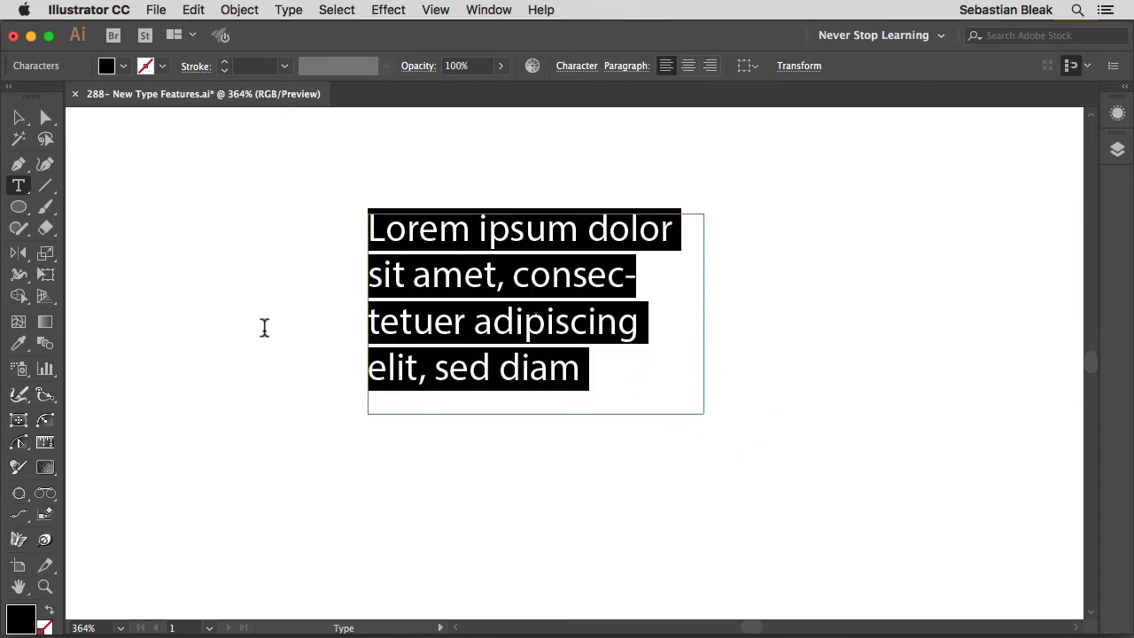
key("super+Return")
key("Delete")
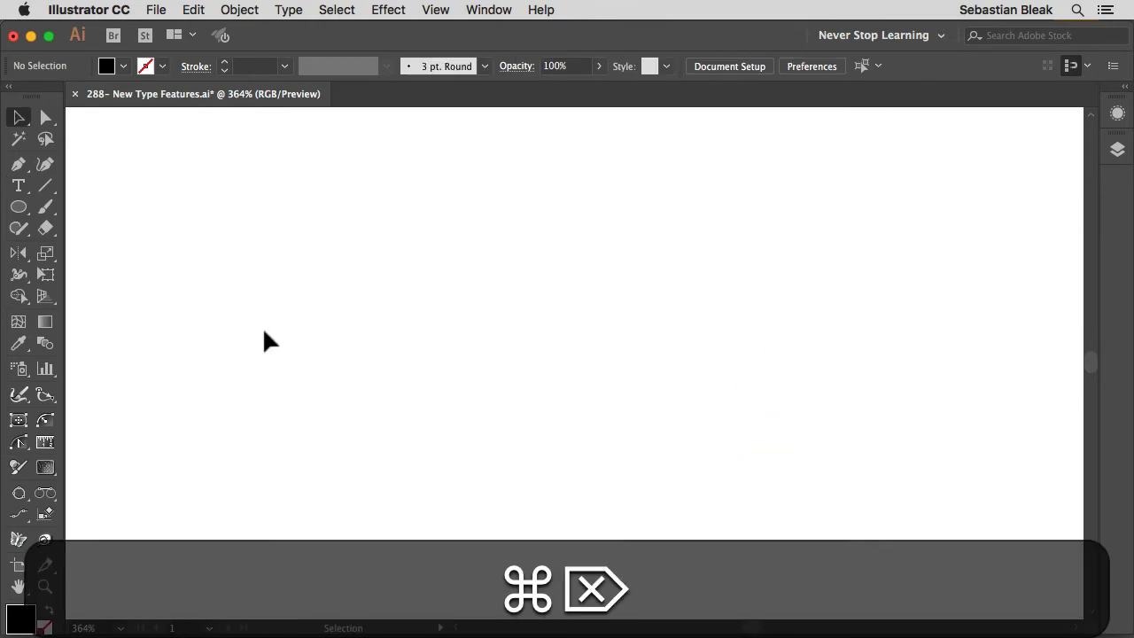
Fill a newly drawn wide black ellipse with placeholder area text, and delete the resulting text object.
key("l")
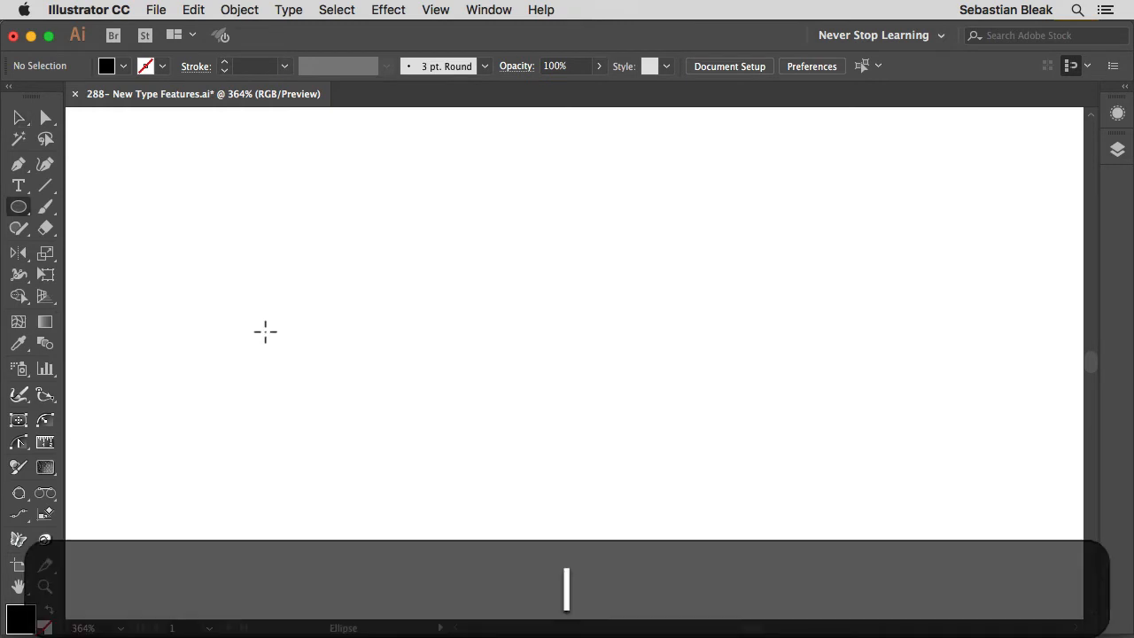
left_click_drag(334, 438, 723, 205)
key("t")
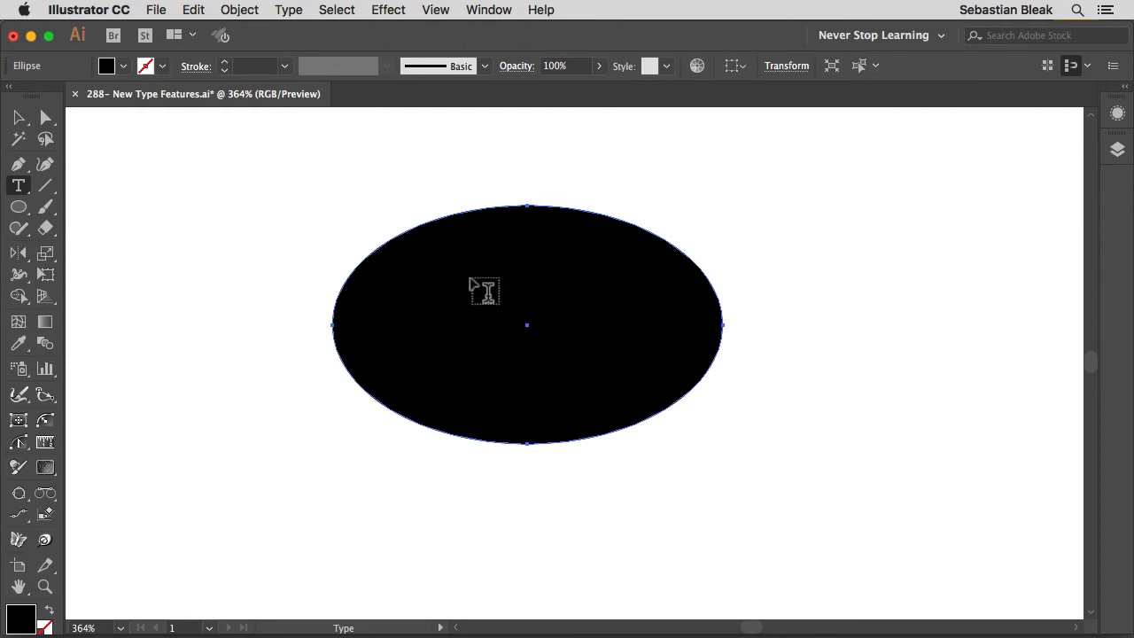
left_click(414, 252)
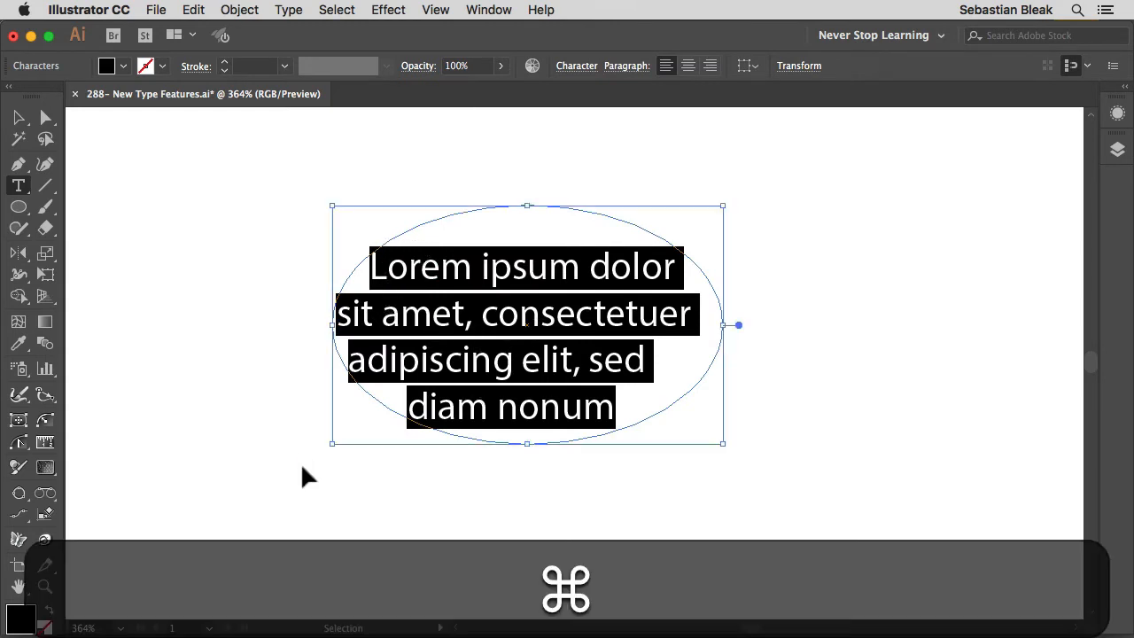
key("super+Return")
key("super+BackSpace")
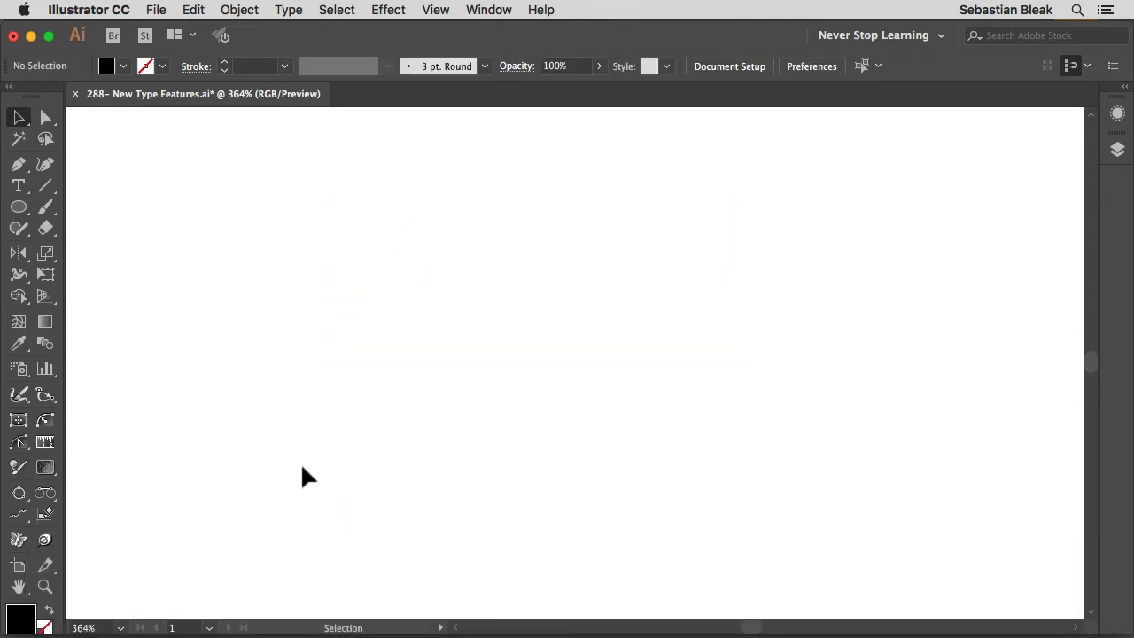
Draw a wide, upward-bulging three-point arc across the artboard with the Curvature tool.
left_click(45, 164)
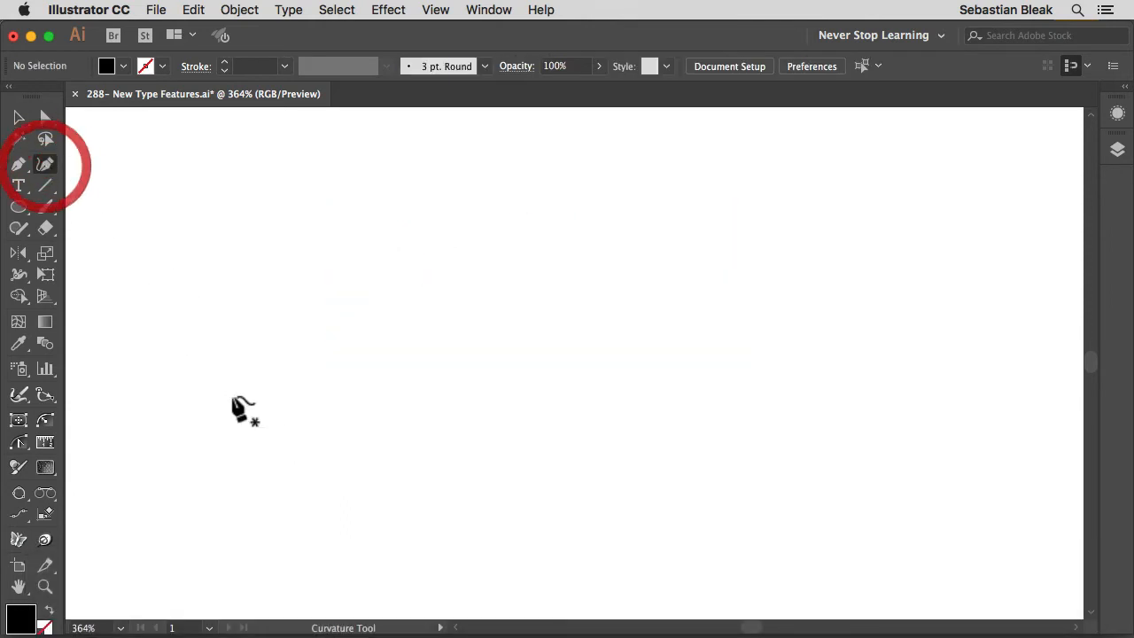
left_click(232, 457)
left_click(542, 317)
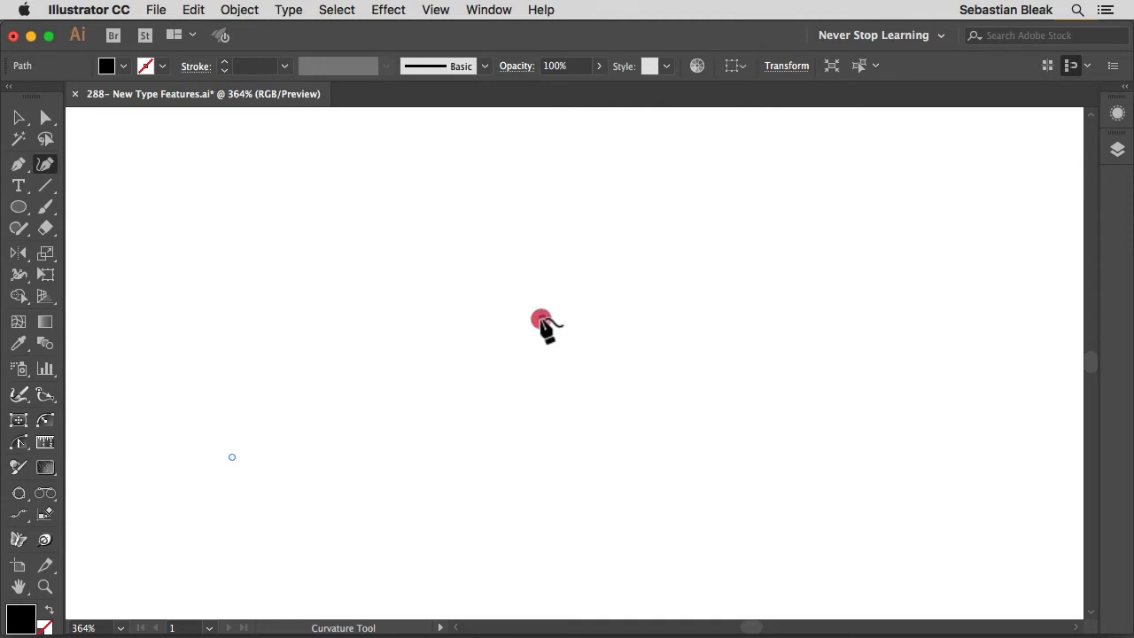
left_click(974, 483)
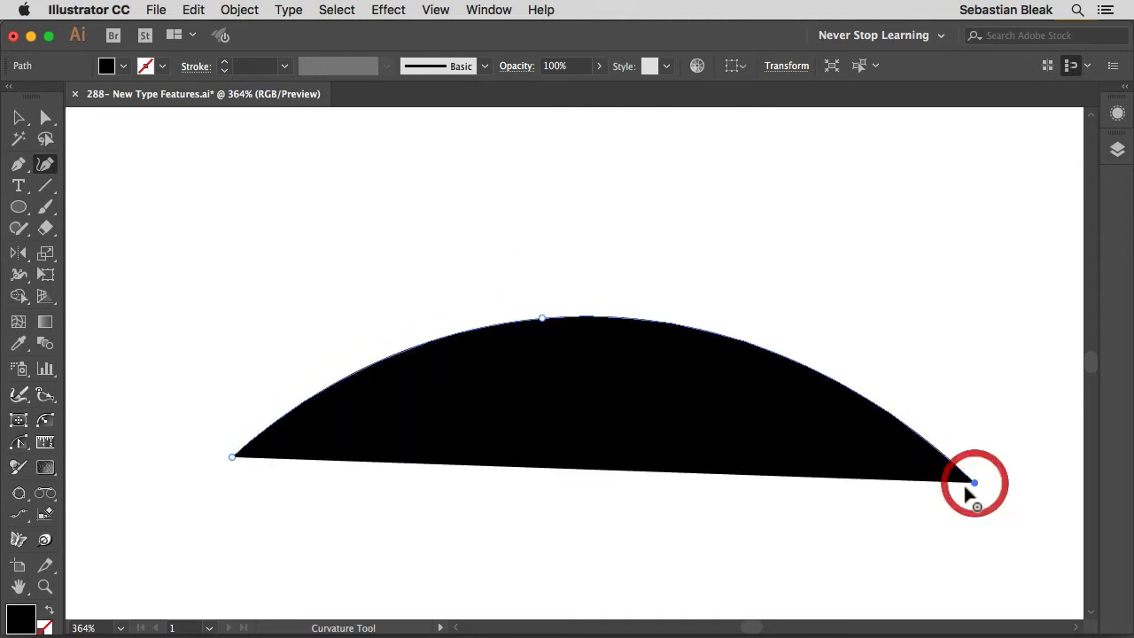
Place placeholder text along the curved path, and delete the resulting type on a path.
key("t")
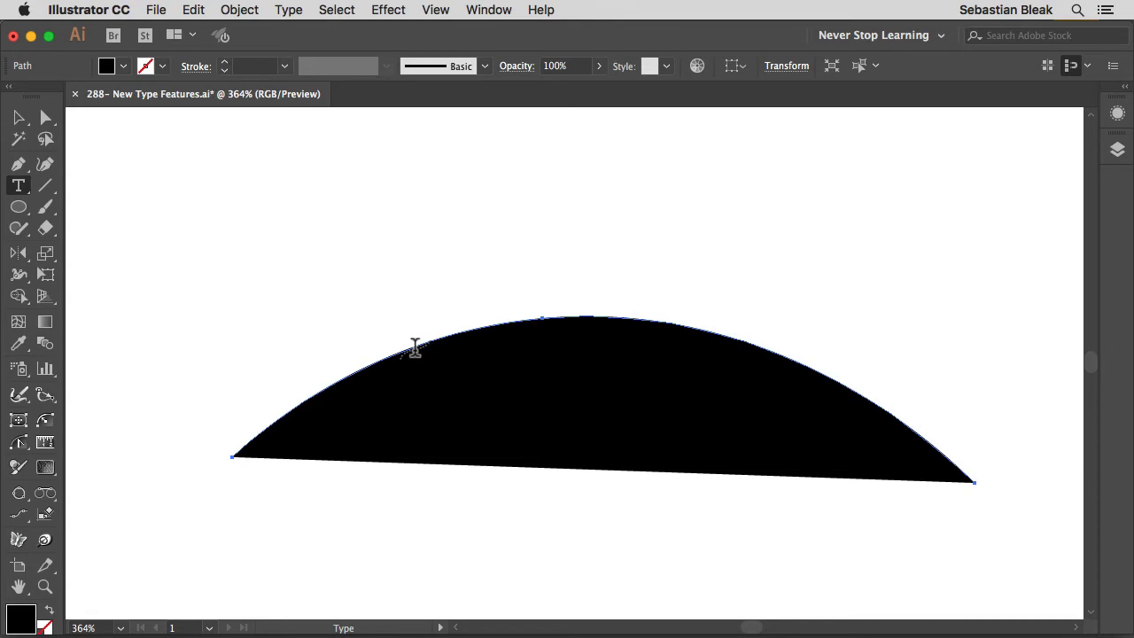
left_click(415, 347)
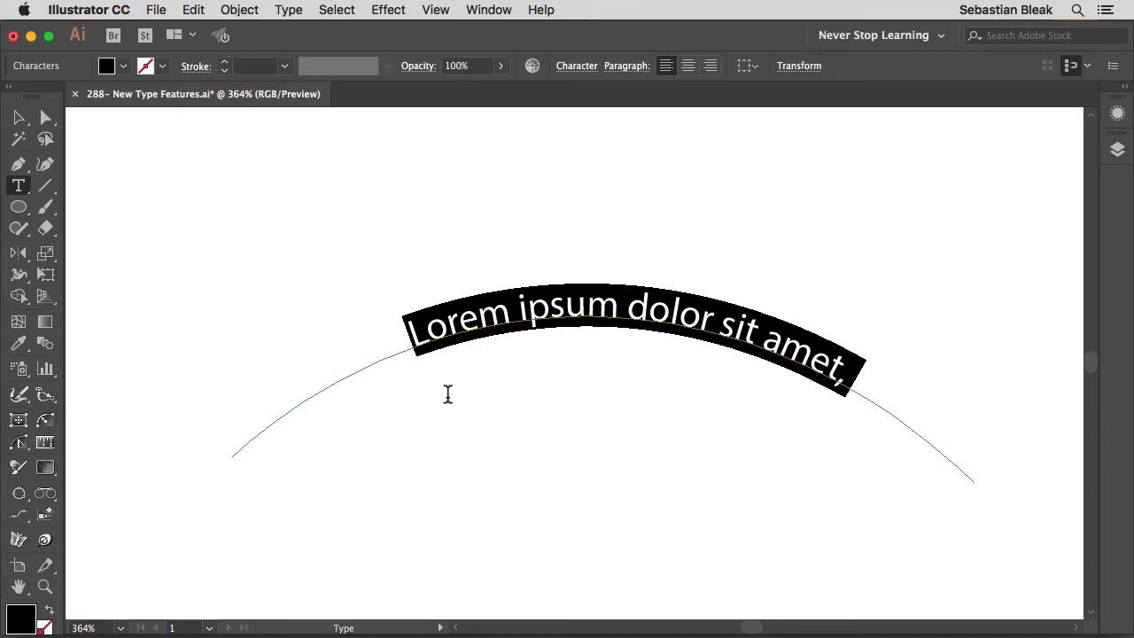
key("super+Return")
key("super+BackSpace")
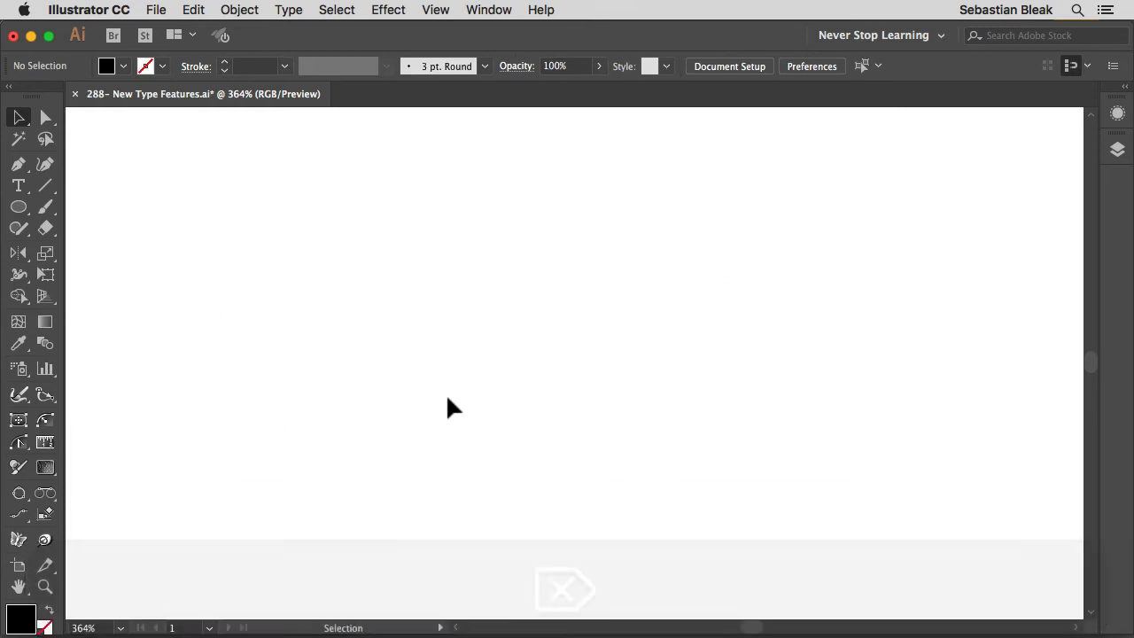
Create a point text object with the placeholder "Lorem ipsum" and look at its character settings.
key("t")
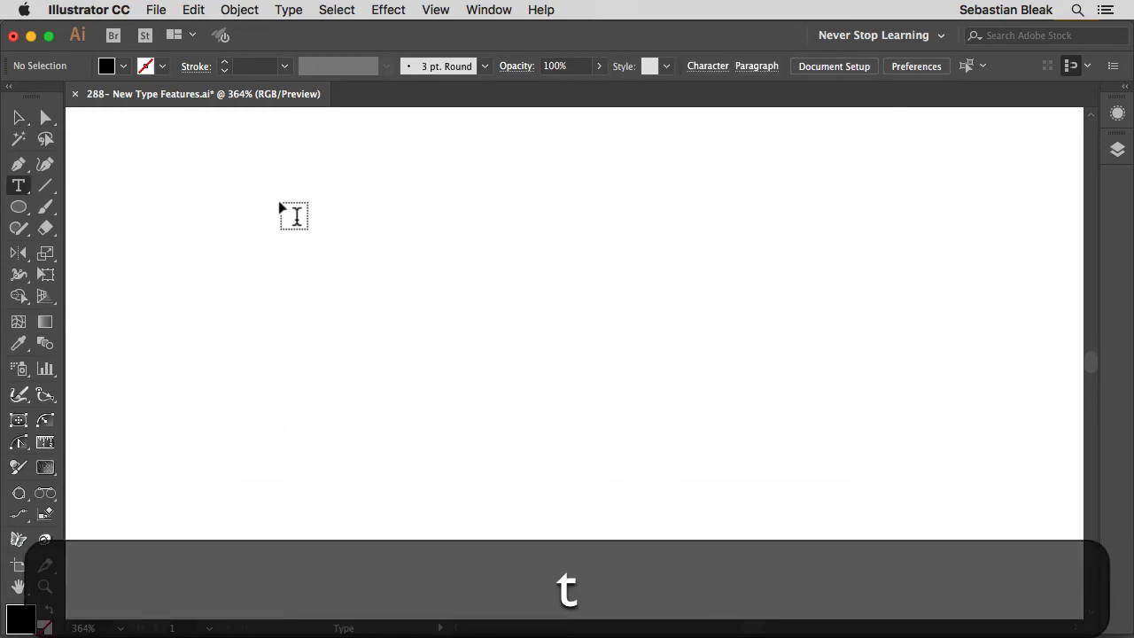
left_click(294, 216)
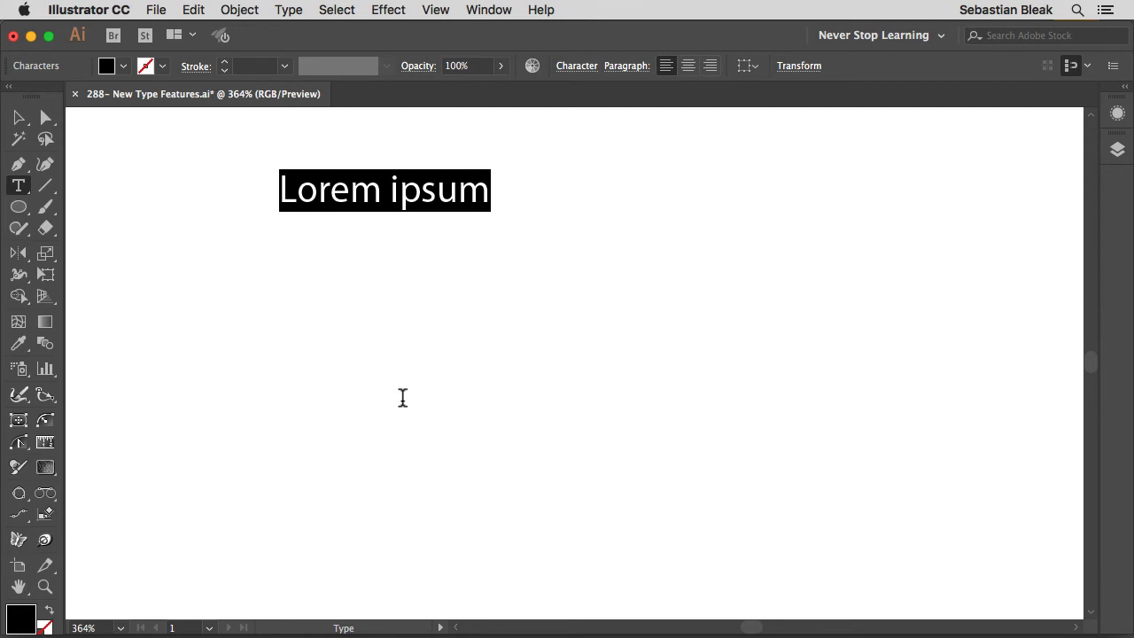
left_click(576, 67)
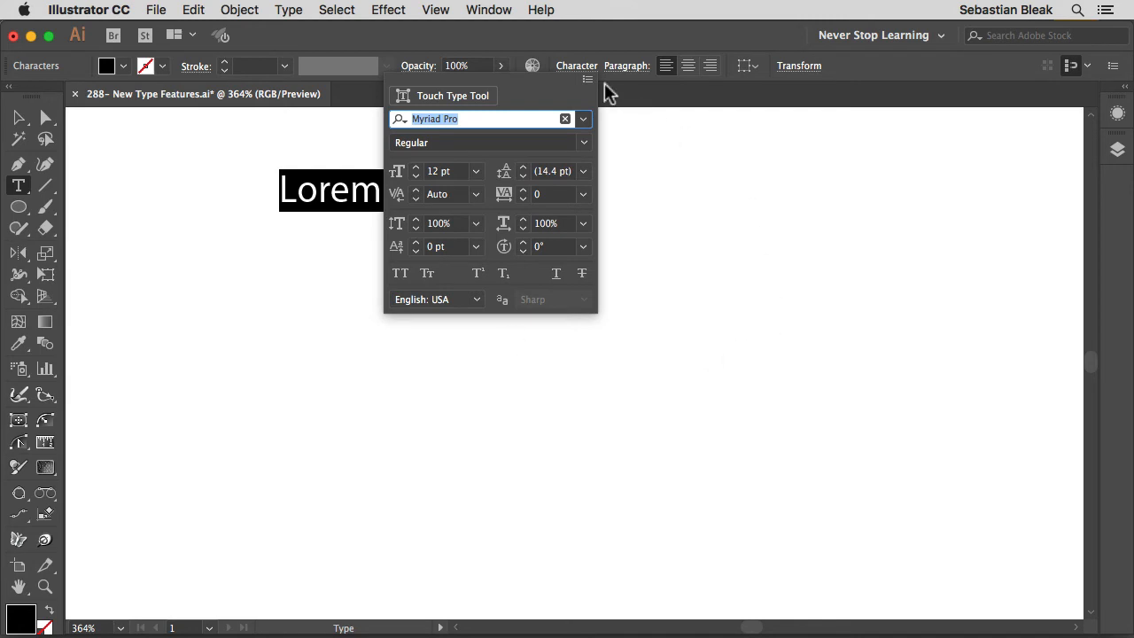
left_click(571, 67)
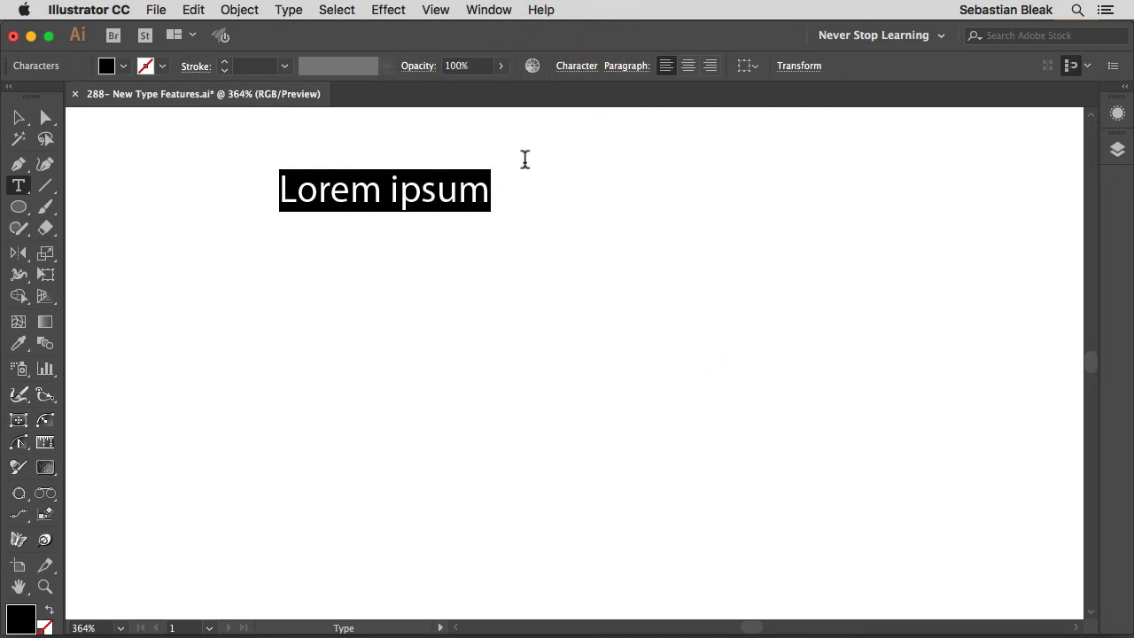
Open the floating Character panel and position it beside the "Lorem ipsum" text.
left_click(472, 12)
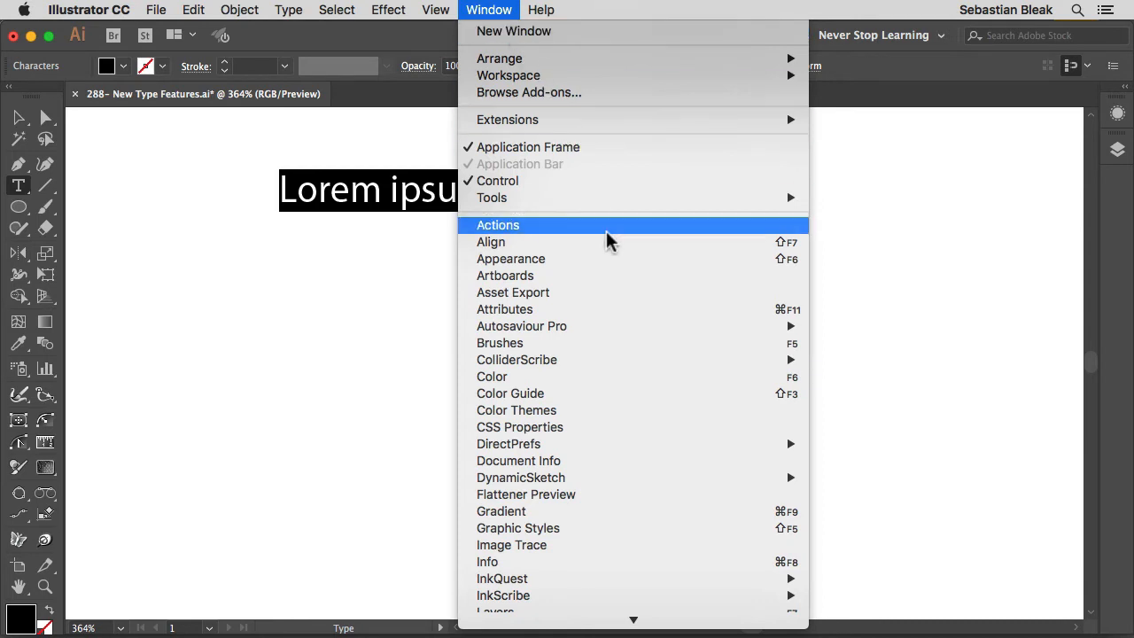
scroll(616, 257, "down", 4)
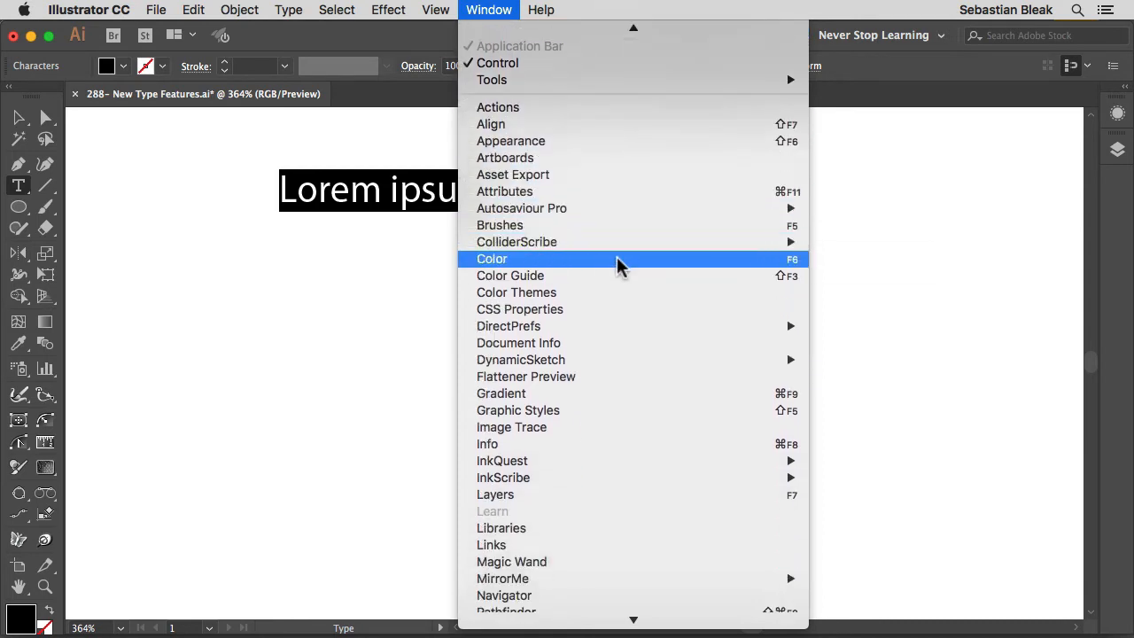
scroll(617, 257, "down", 1)
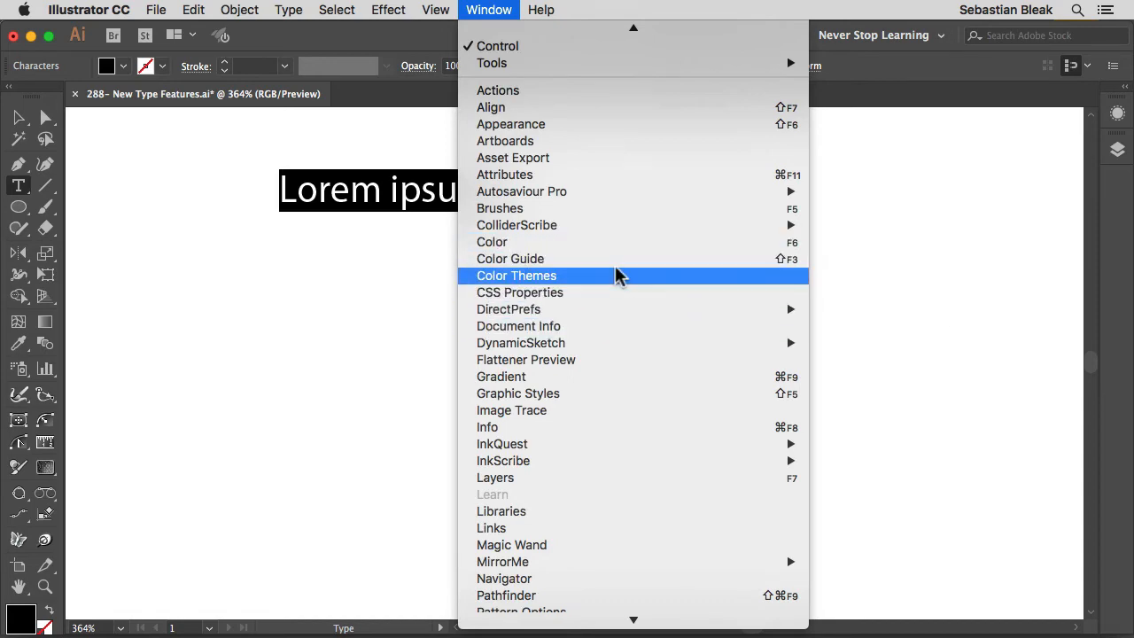
scroll(617, 275, "down", 10)
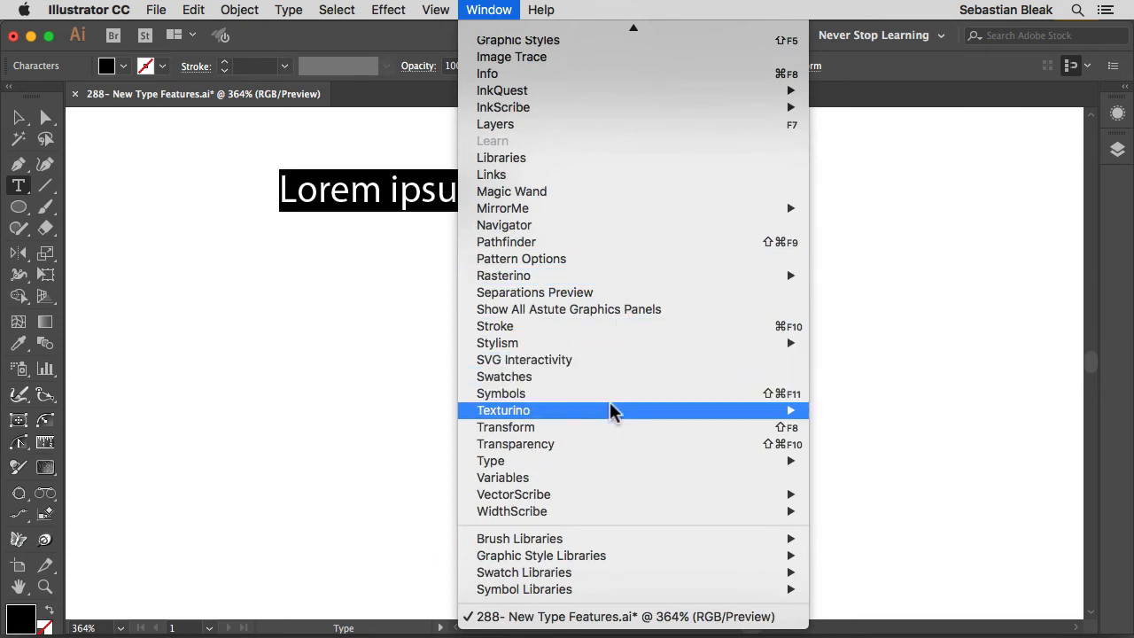
mouse_move(589, 462)
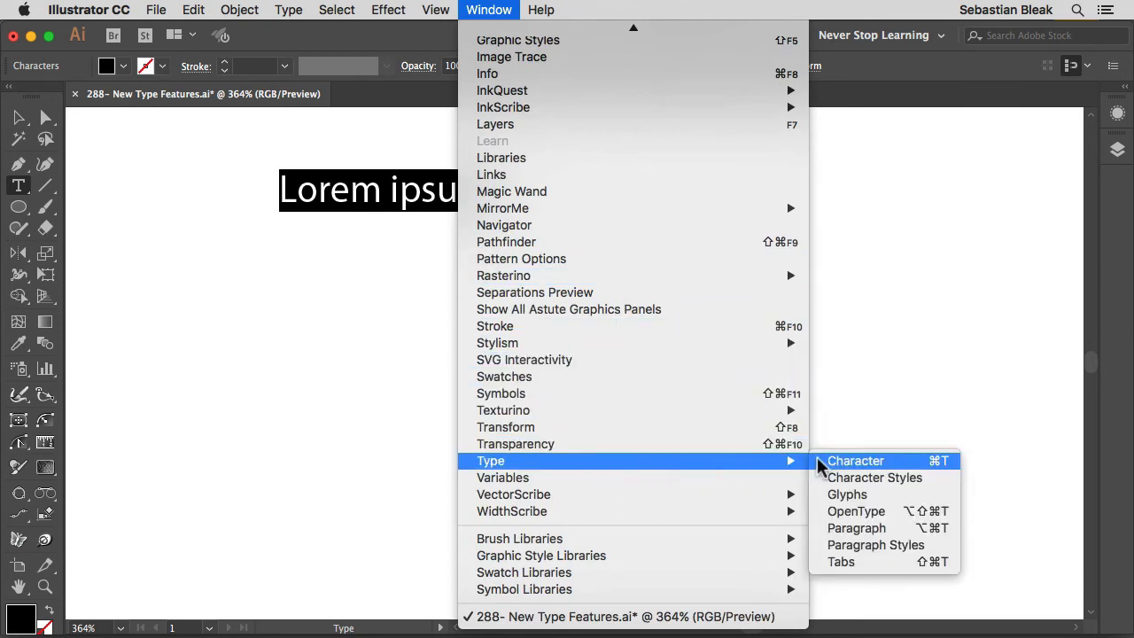
left_click(897, 462)
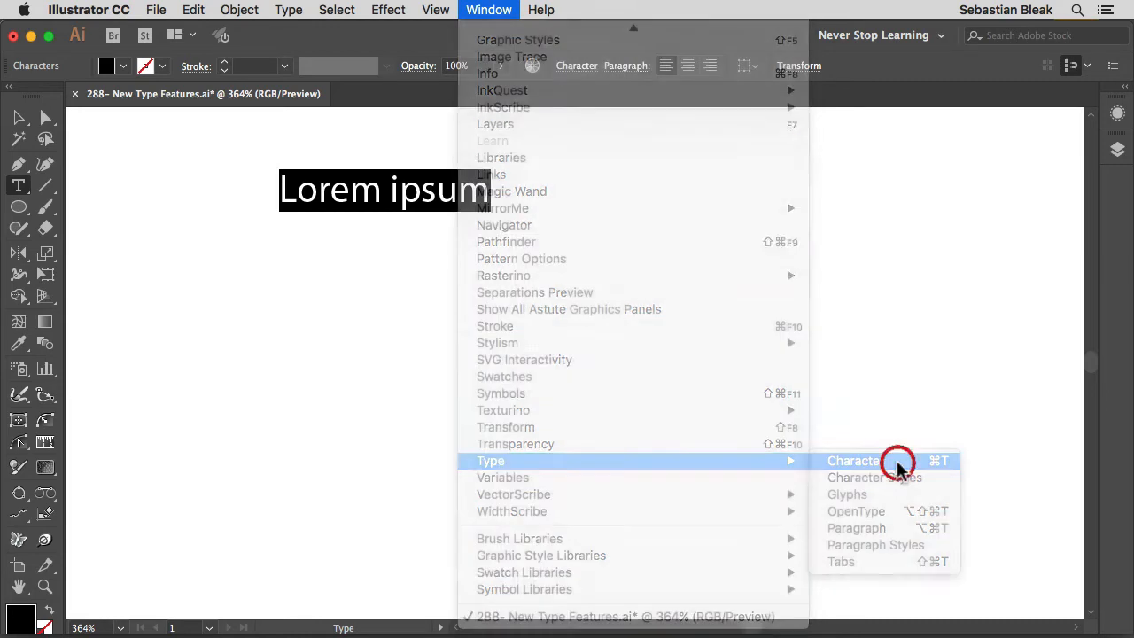
mouse_move(738, 131)
left_mouse_down()
mouse_move(726, 147)
mouse_move(785, 149)
mouse_move(753, 162)
mouse_move(745, 135)
left_mouse_up()
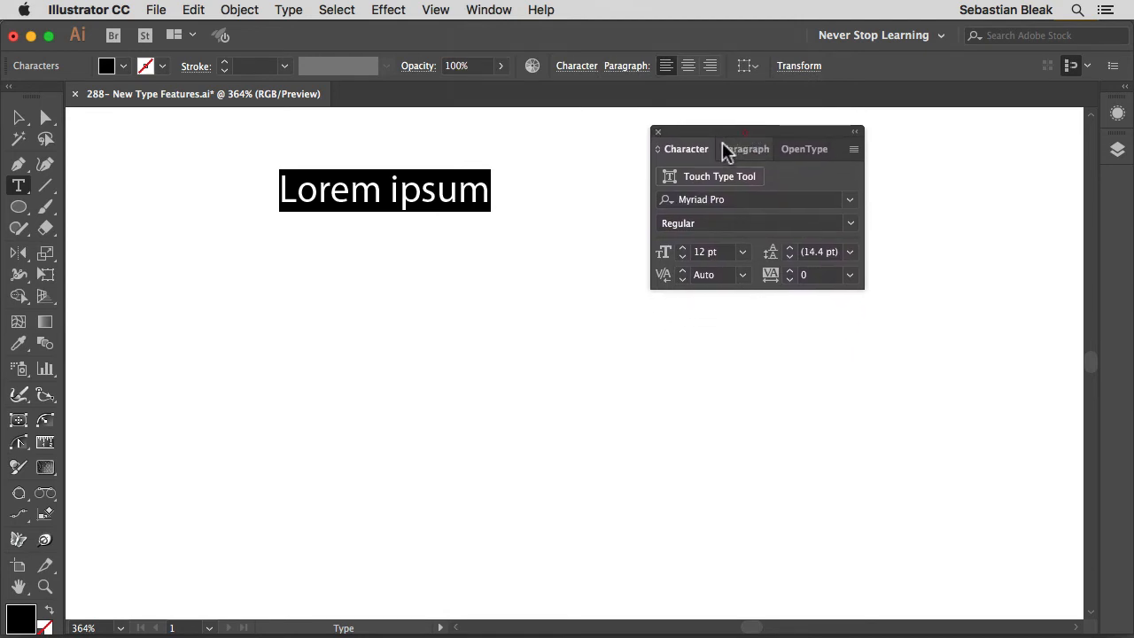
Cycle the Character panel through its expanded and collapsed views, ending with only the font, size, leading, kerning and tracking options.
left_click(659, 149)
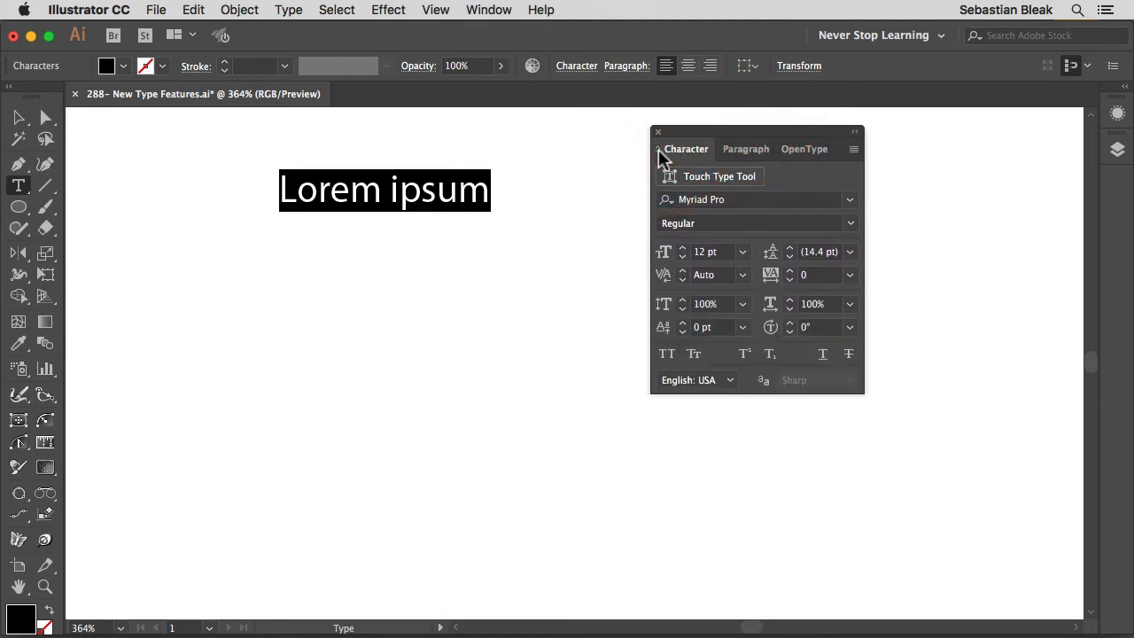
left_click(658, 149)
left_click(658, 149)
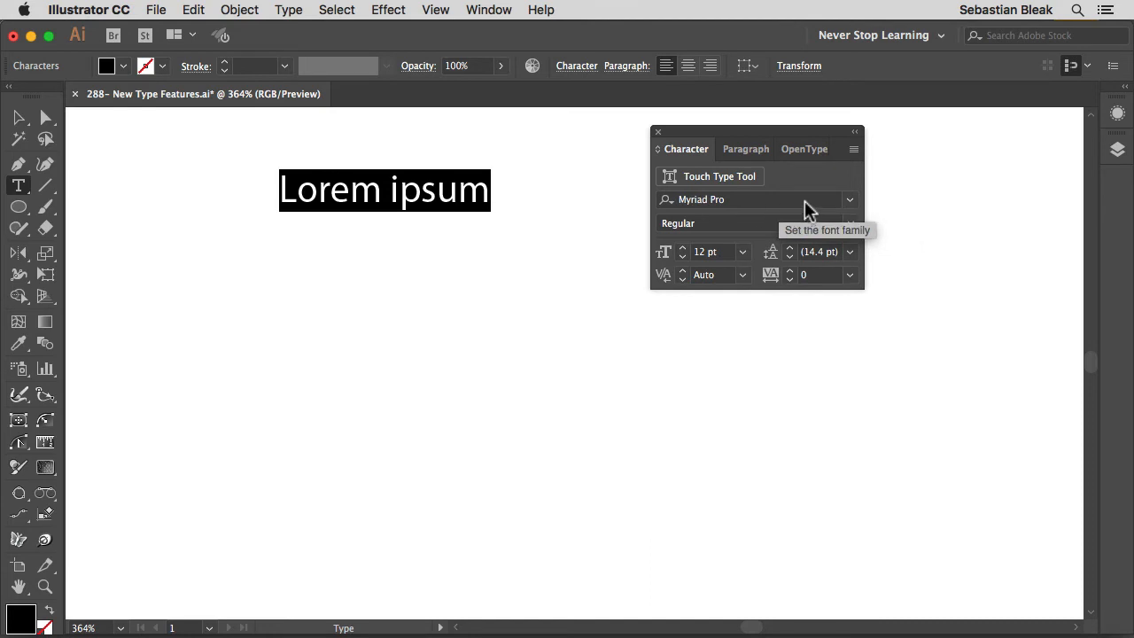
Filter the font list by Serif, Sans Serif and Script in turn, and restore it to All Classes.
left_click(847, 204)
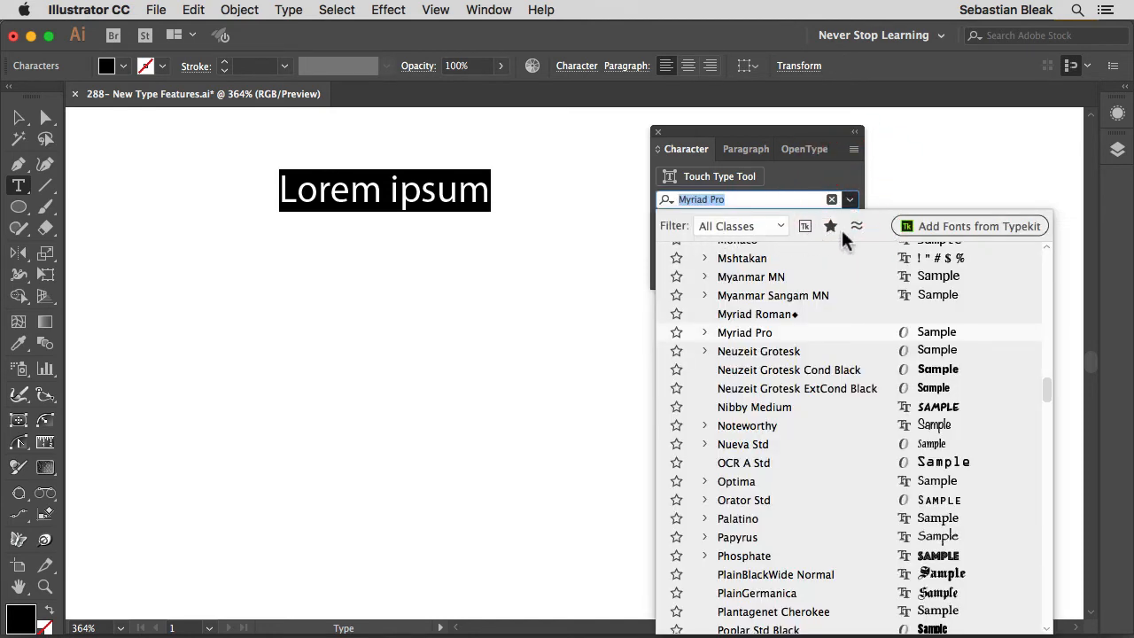
left_click(778, 226)
left_click(752, 272)
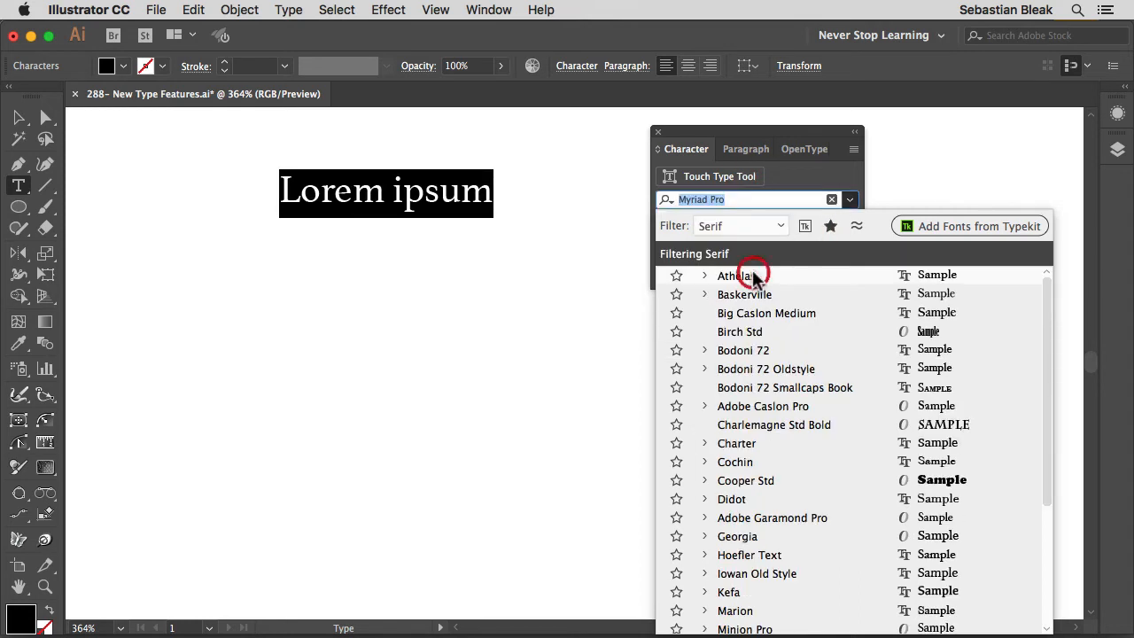
left_click(779, 225)
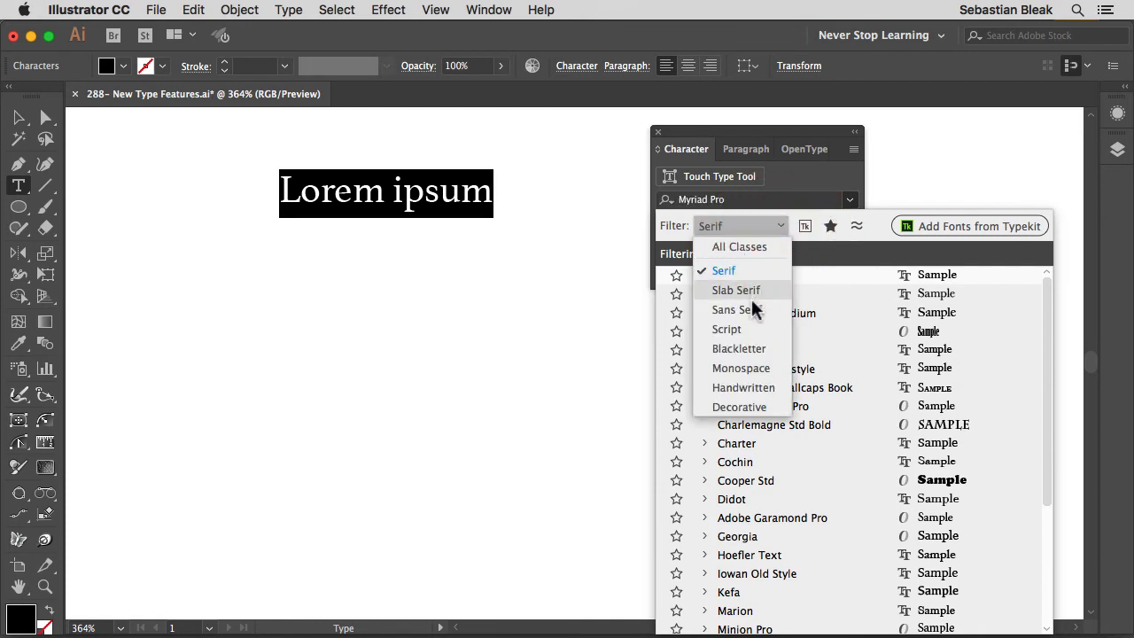
left_click(751, 310)
left_click(779, 226)
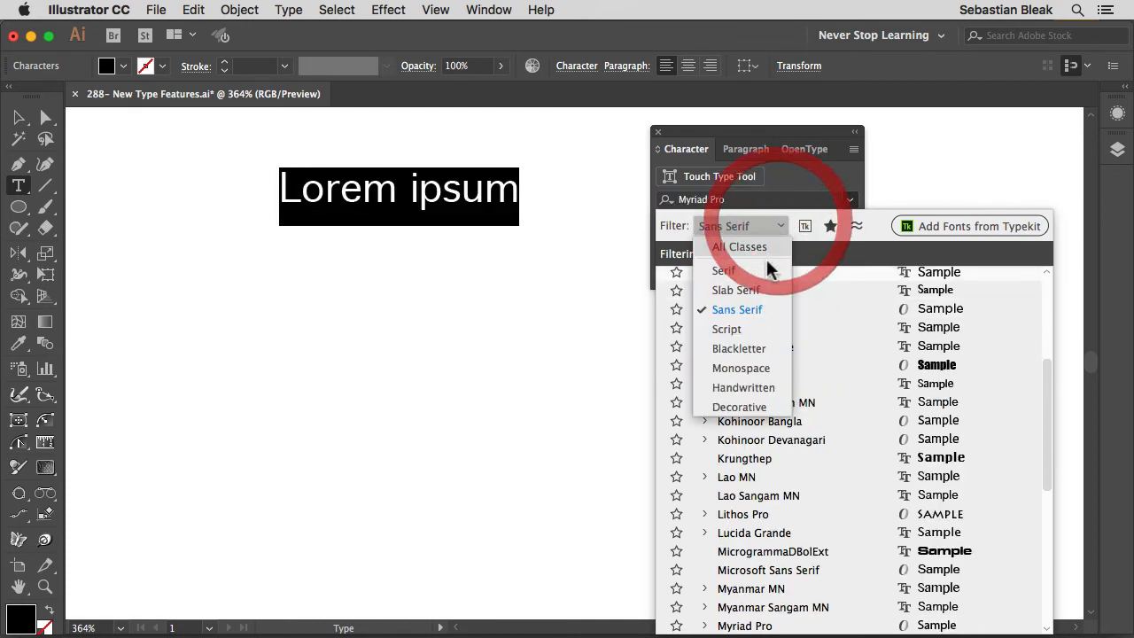
left_click(761, 324)
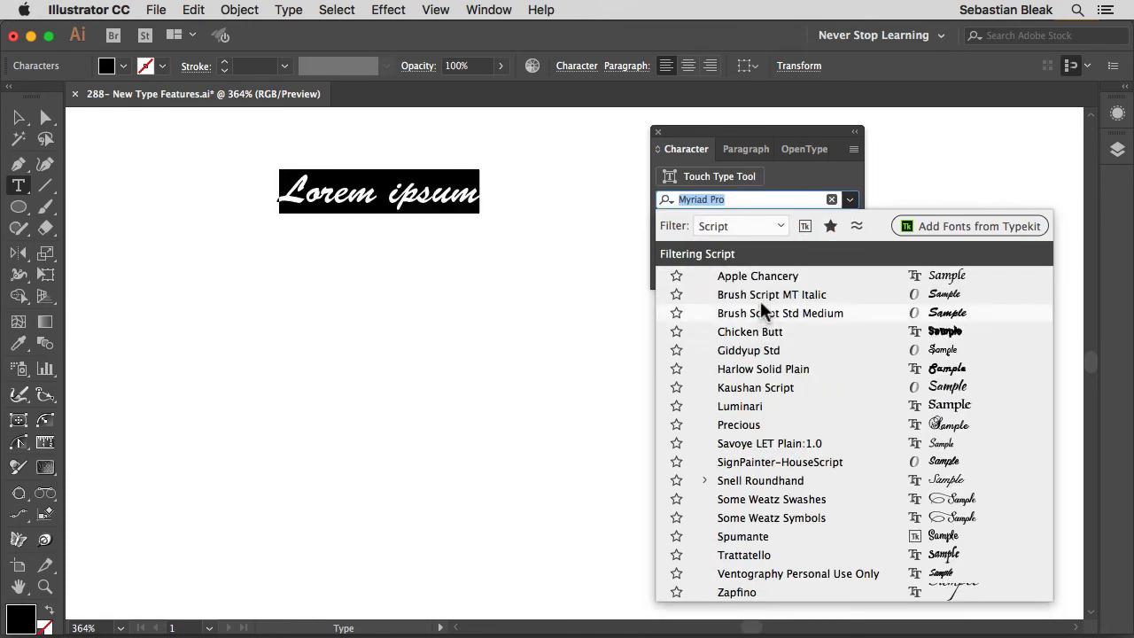
left_click(777, 229)
left_click(768, 249)
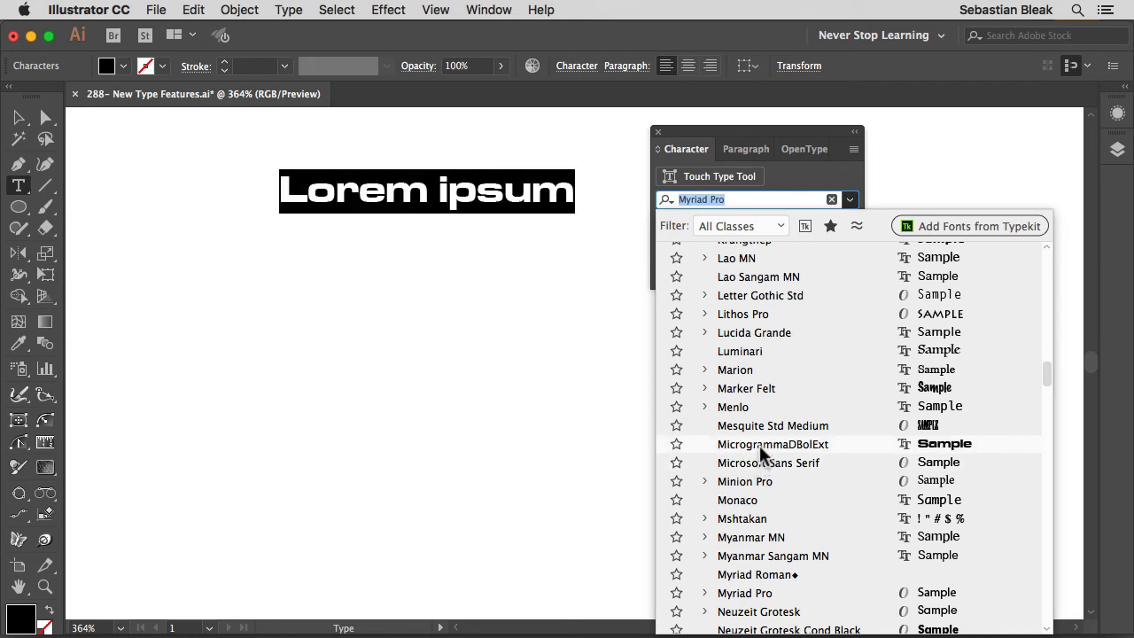
Browse the full font list and preview various typefaces live on the selected "Lorem ipsum" text.
scroll(759, 445, "down", 6)
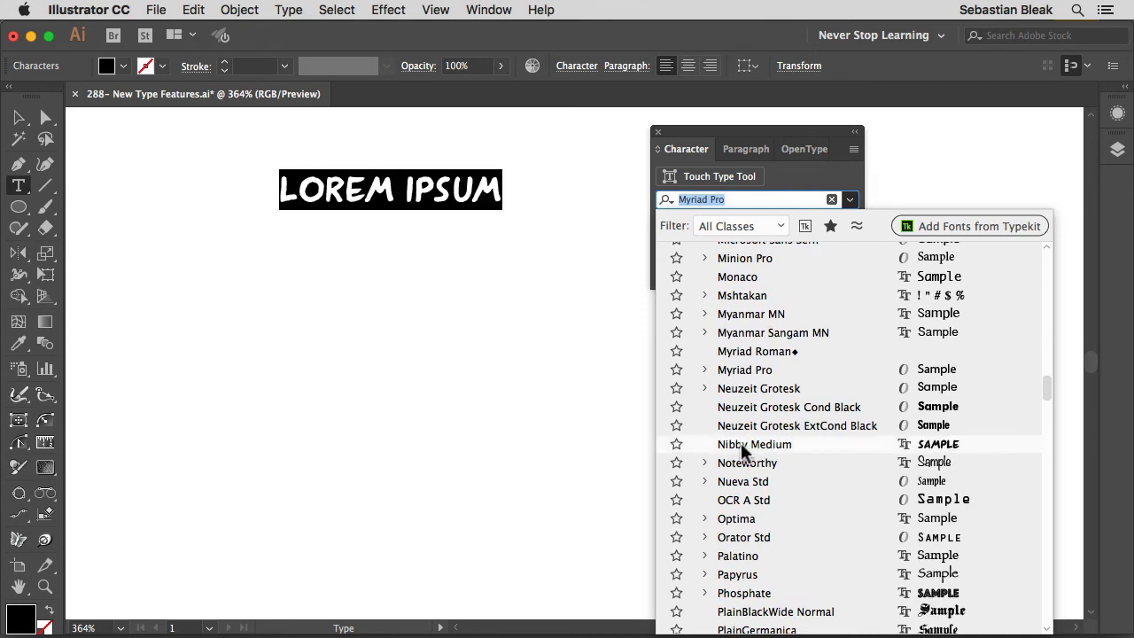
scroll(742, 446, "down", 4)
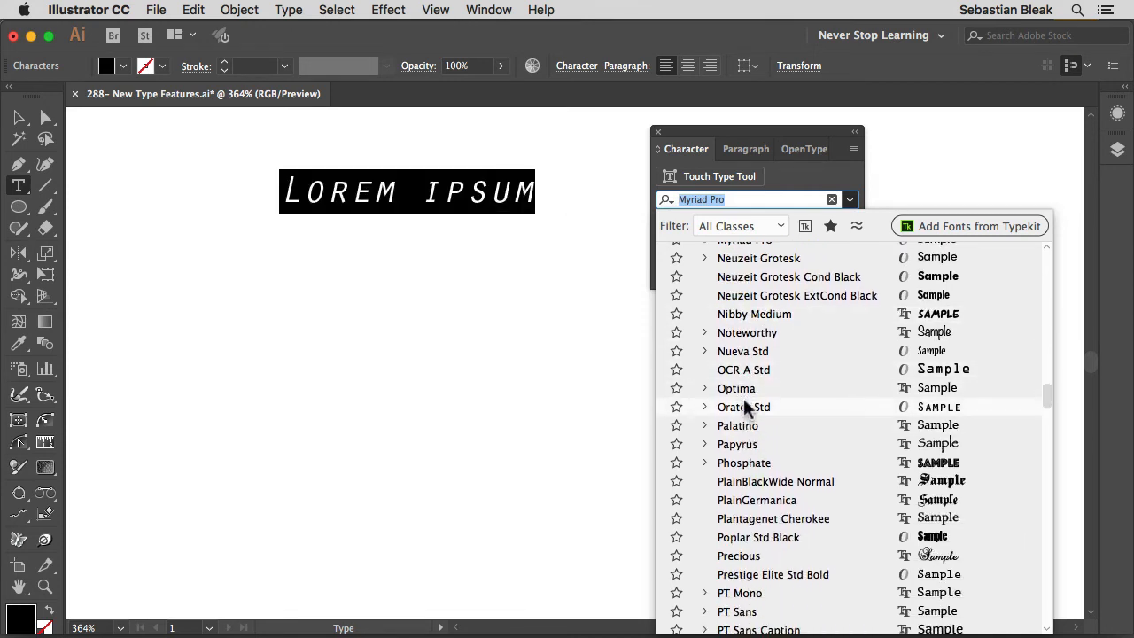
scroll(743, 407, "down", 3)
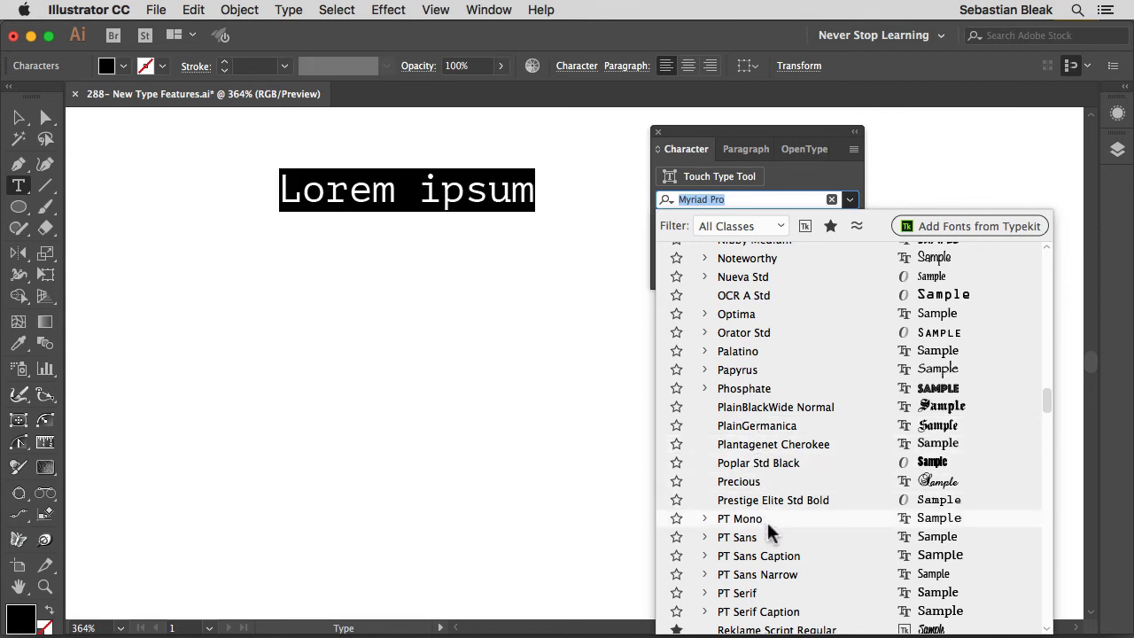
scroll(768, 522, "down", 2)
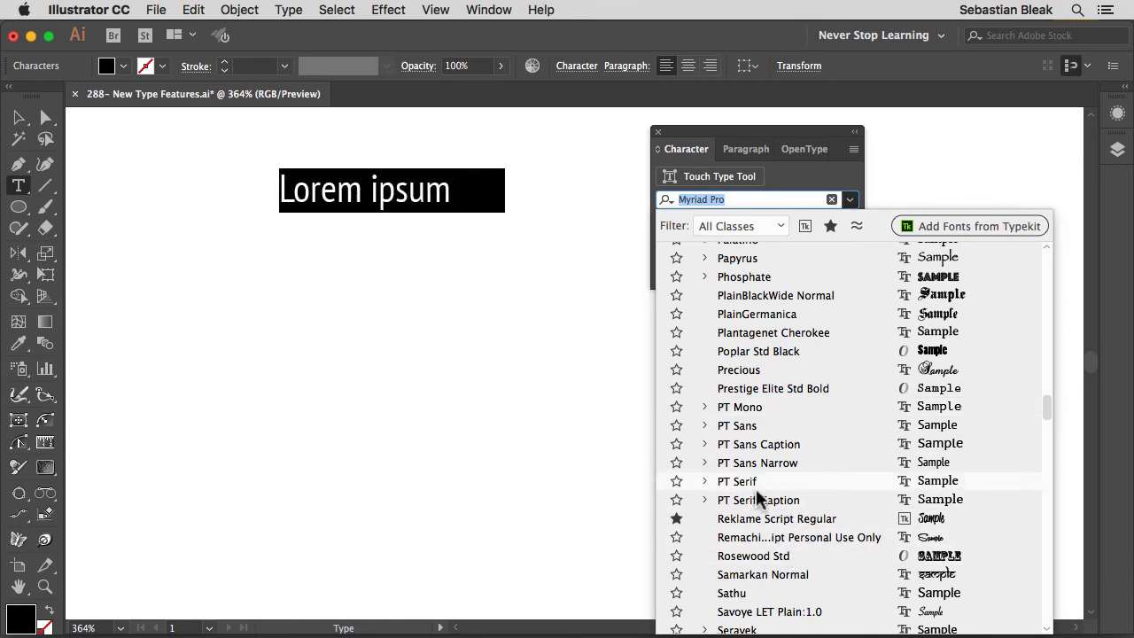
scroll(758, 383, "up", 6)
scroll(758, 388, "up", 10)
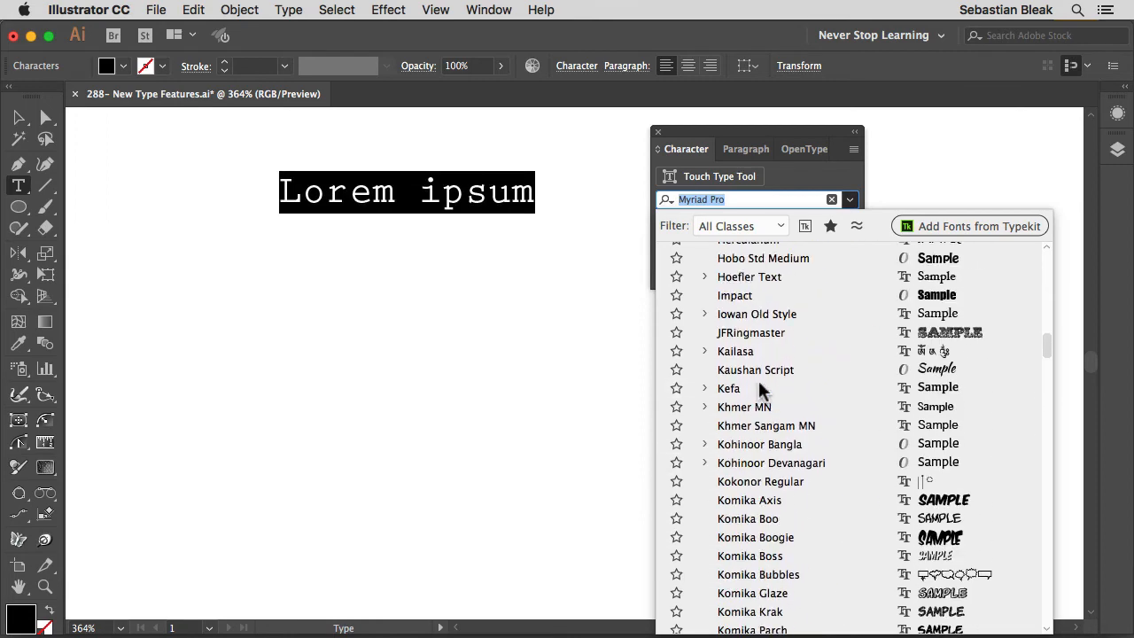
Filter the font list to Typekit fonts only and then to favorite fonts only, clearing each filter after viewing it.
left_click(803, 226)
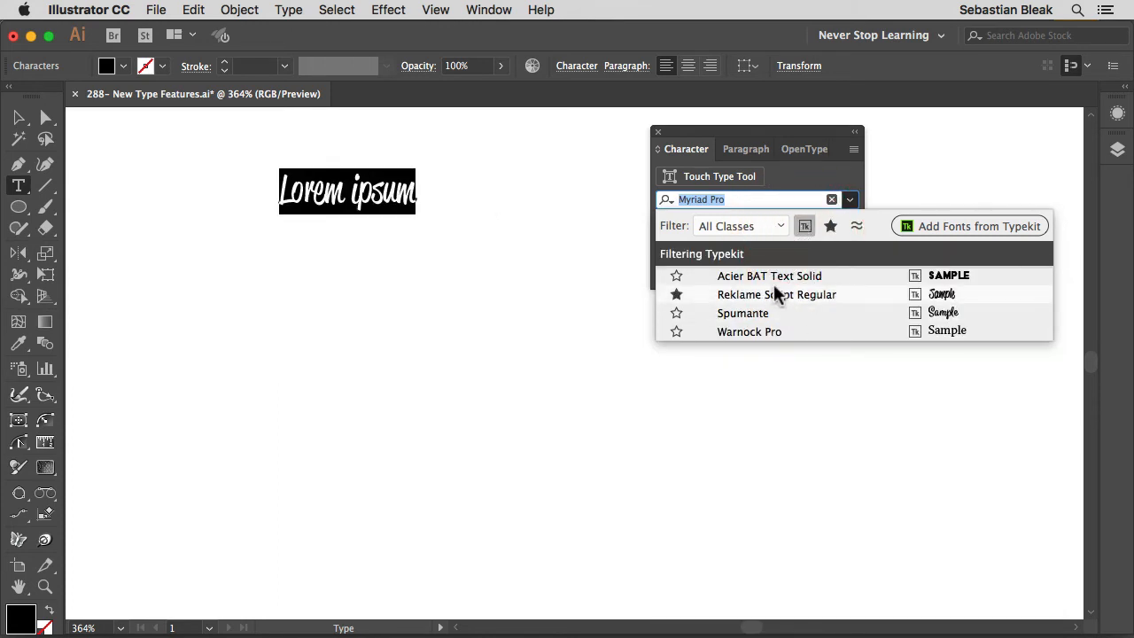
left_click(804, 228)
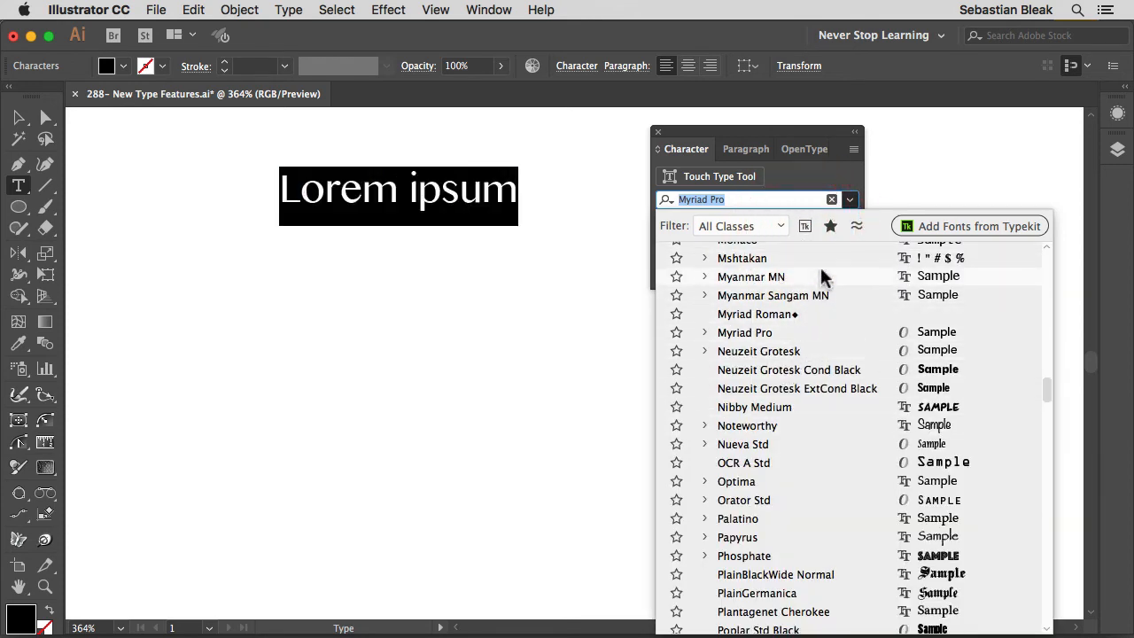
left_click(830, 228)
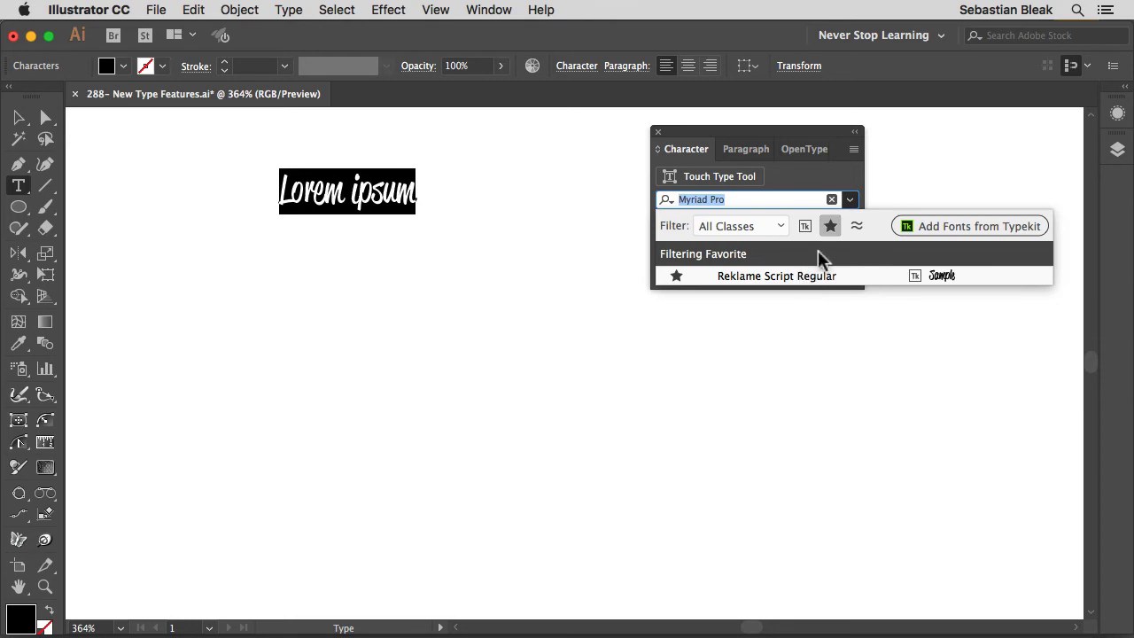
left_click(830, 227)
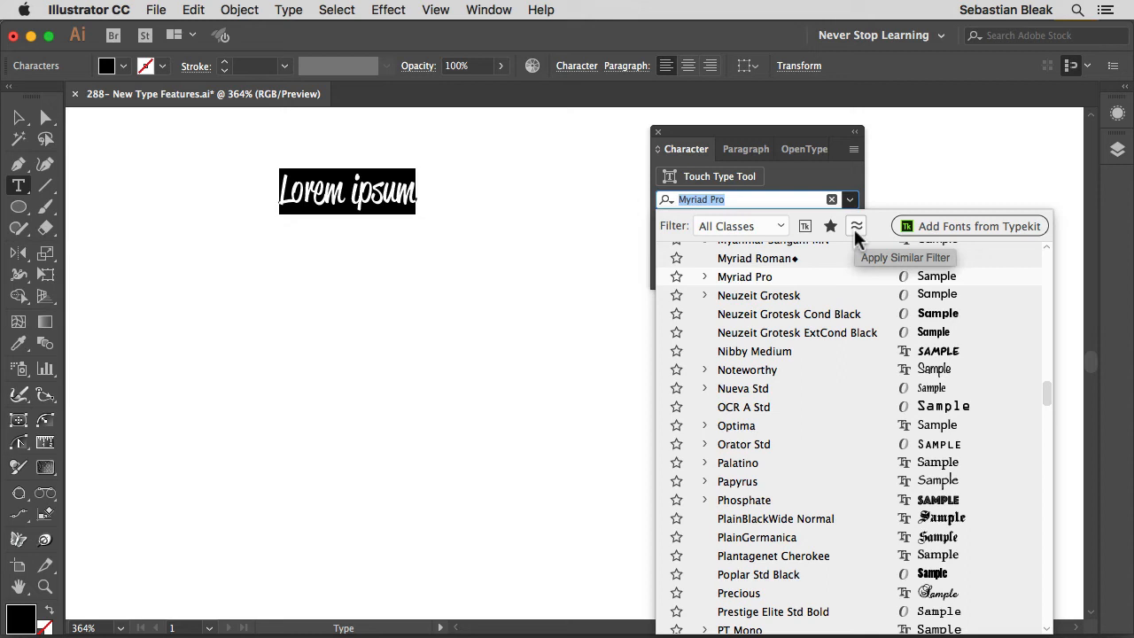
Search the fonts for "zap" and apply Zapfino to the "Lorem ipsum" text.
left_click_drag(822, 199, 684, 199)
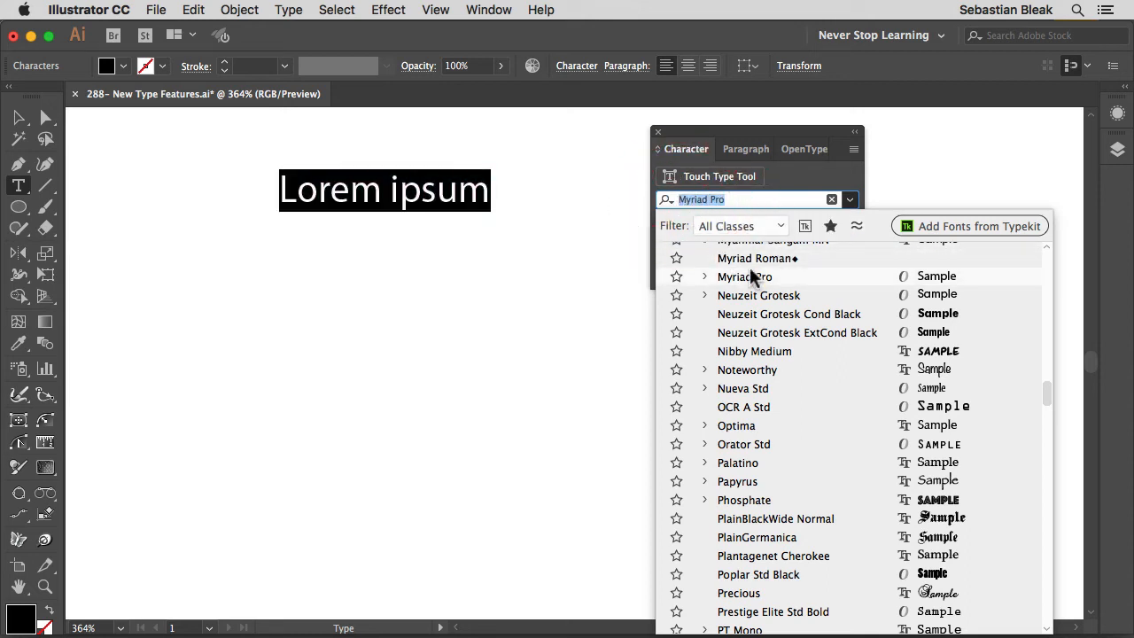
type("zap")
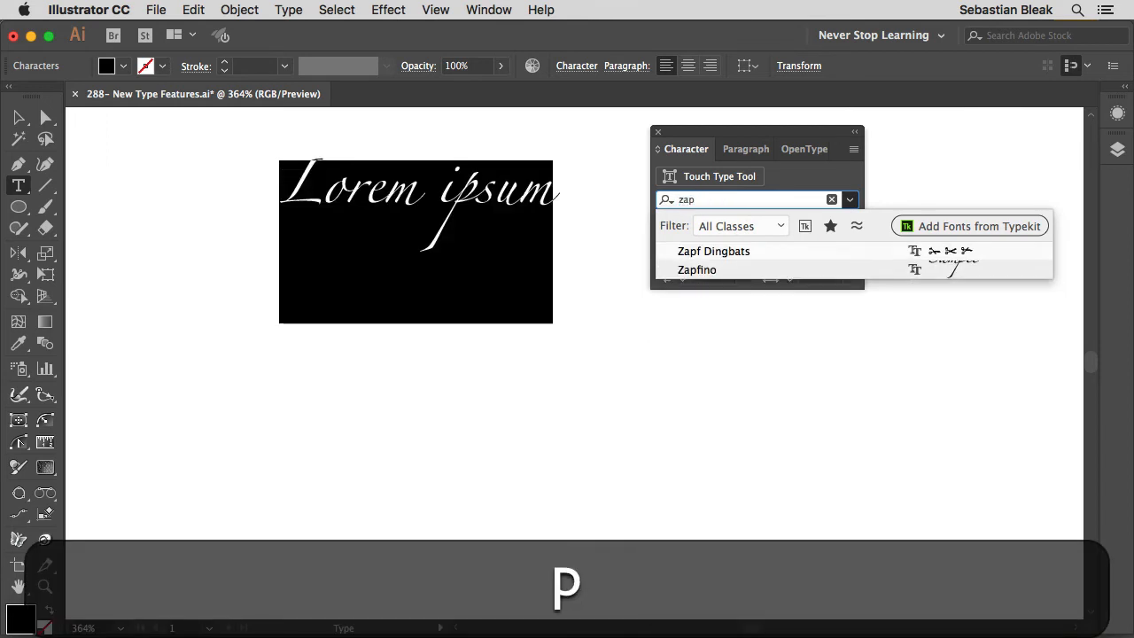
left_click(736, 274)
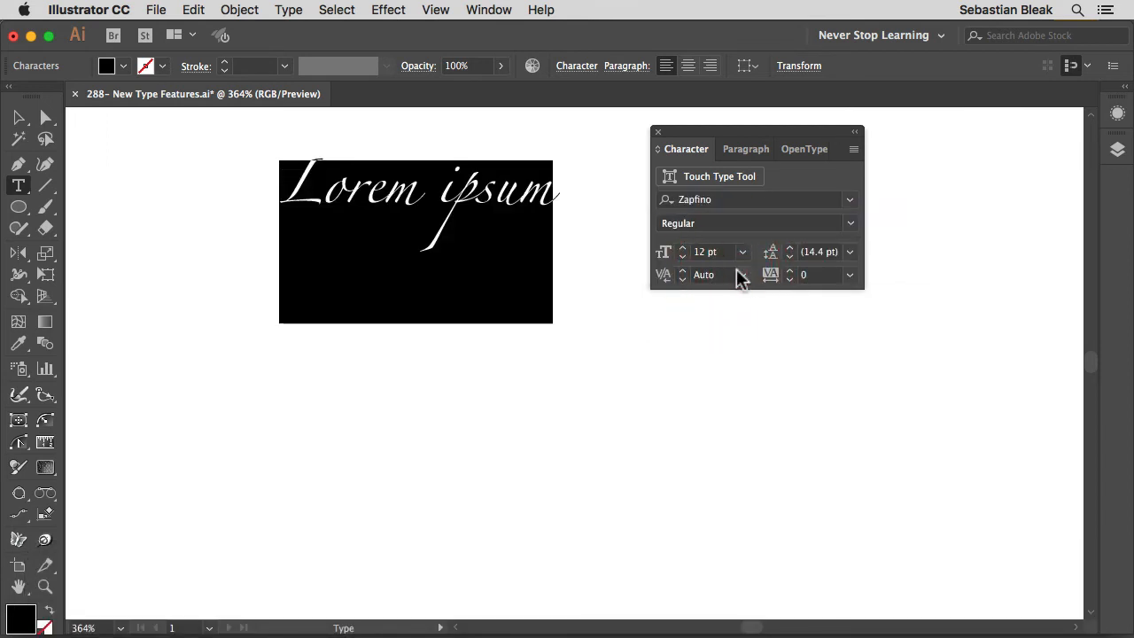
Show only the fonts similar to Zapfino, preview some of them on the text, and clear the similarity filter.
left_click(850, 199)
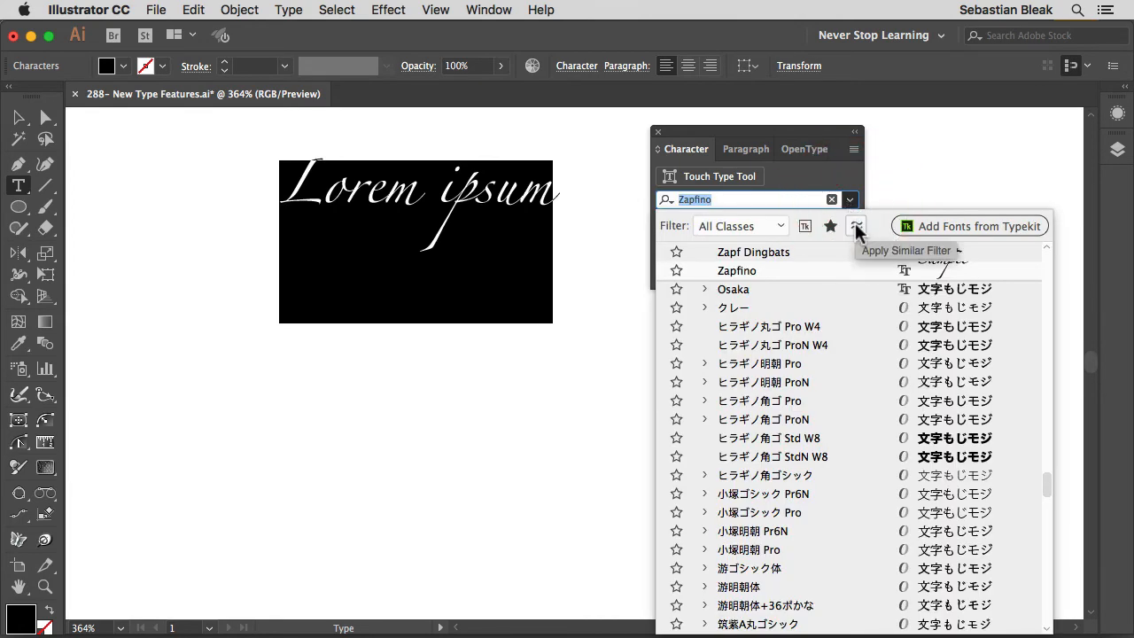
left_click(855, 228)
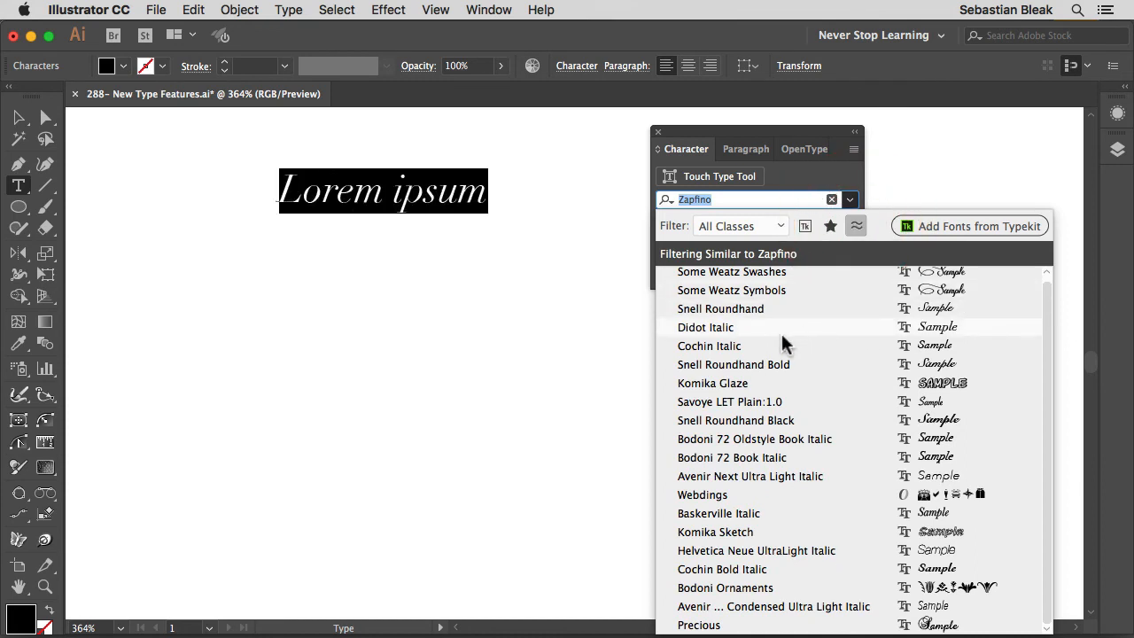
scroll(771, 425, "up", 1)
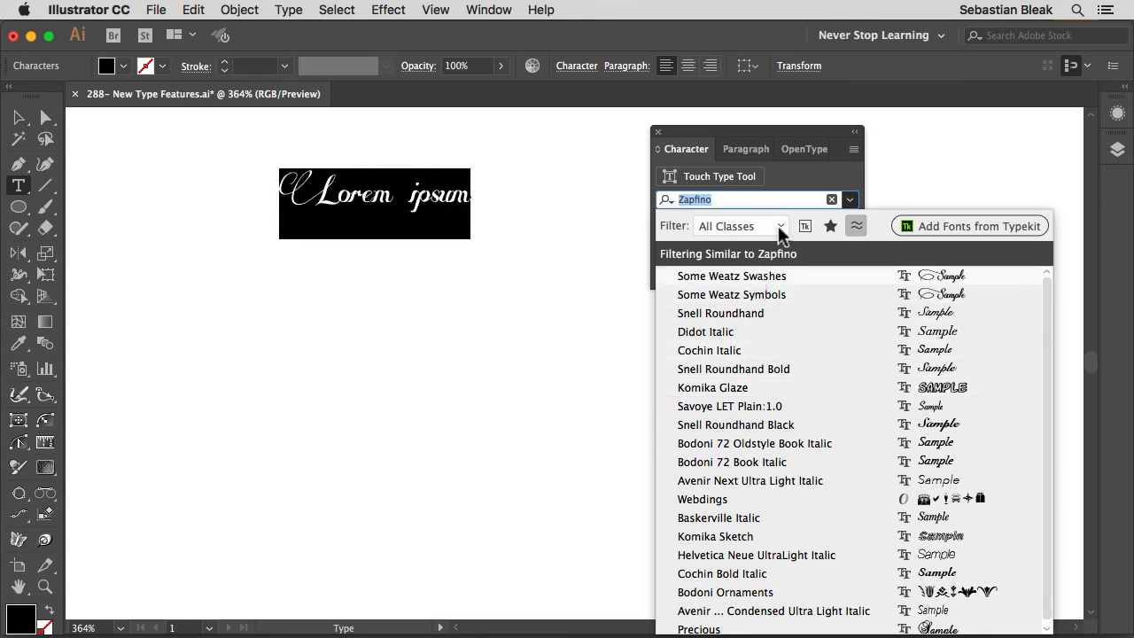
left_click(860, 227)
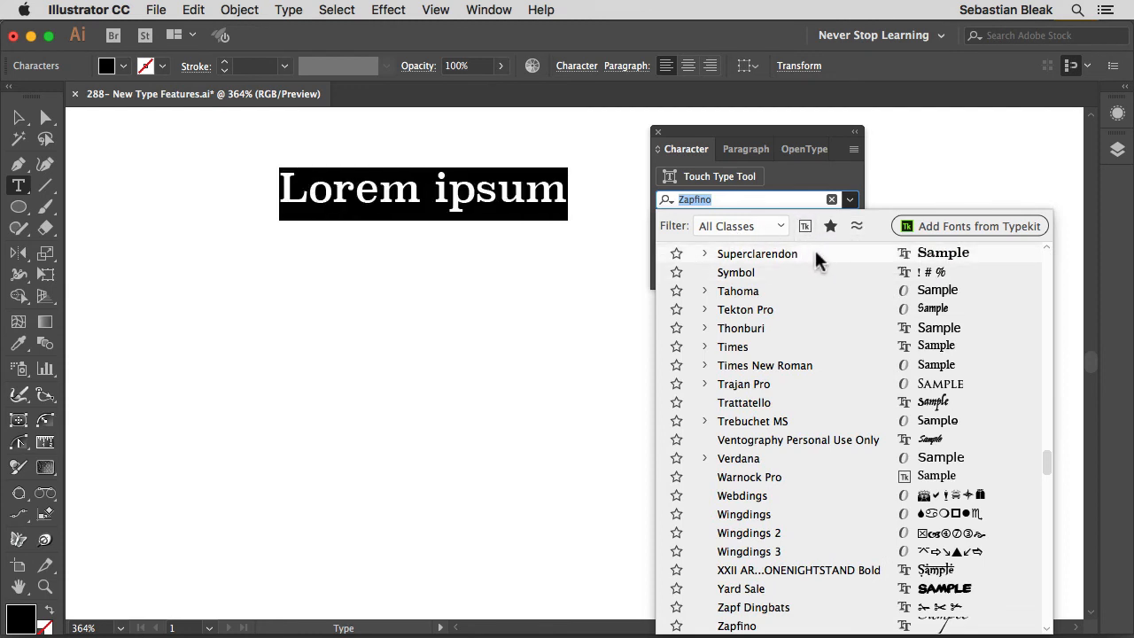
Combine the Typekit filter with favorites and with the Script class, and reset all filters and close the font list.
left_click(805, 226)
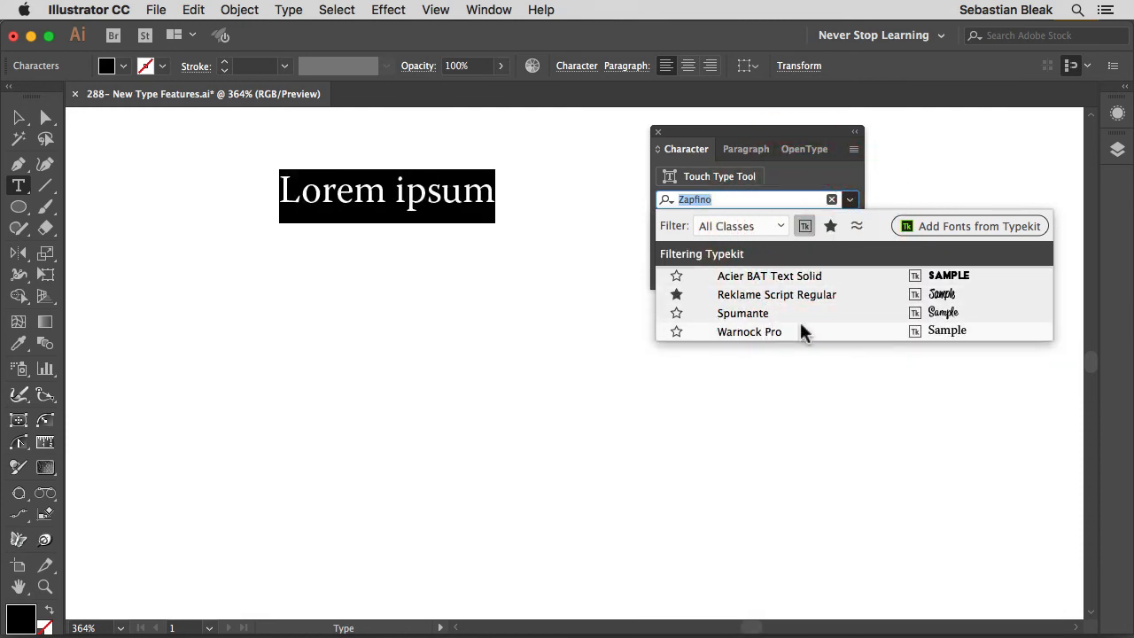
left_click(830, 226)
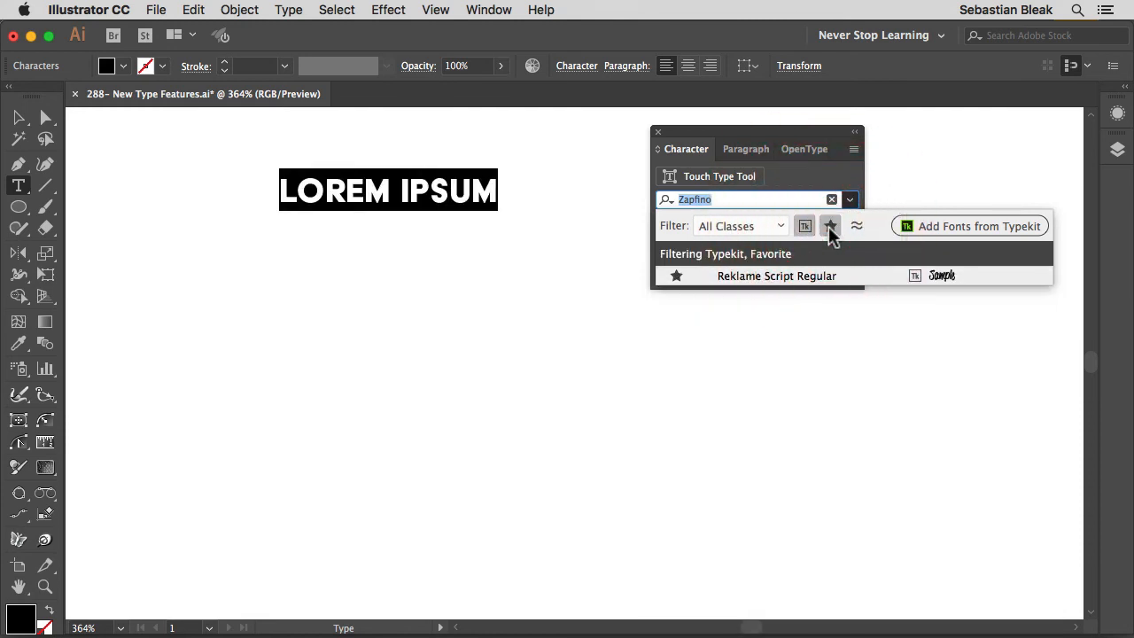
left_click(830, 226)
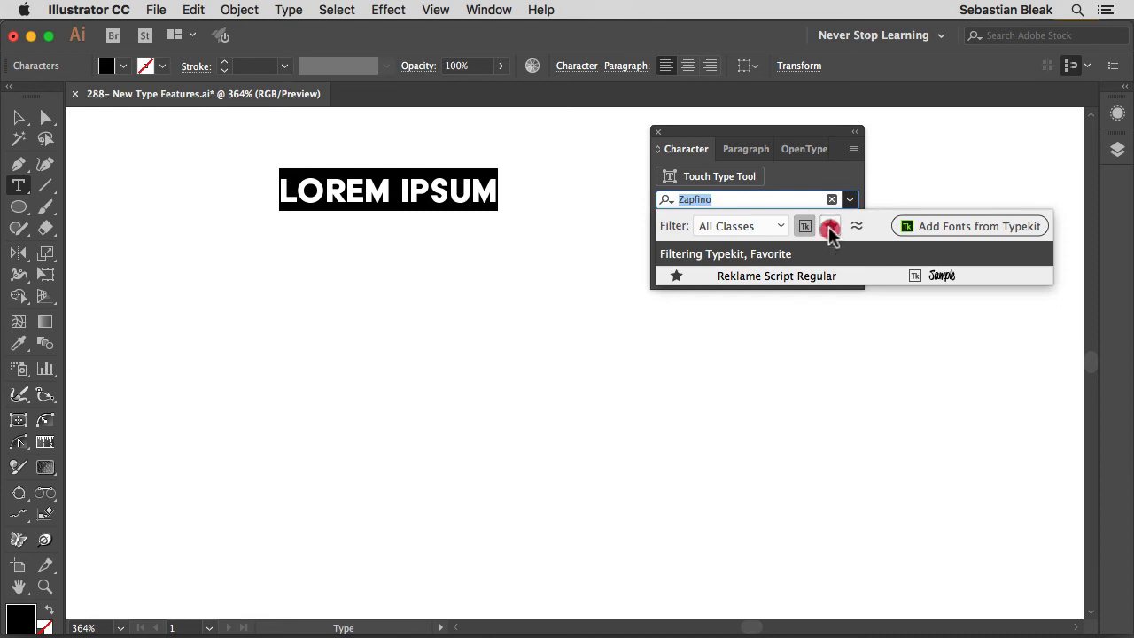
left_click(780, 227)
left_click(758, 326)
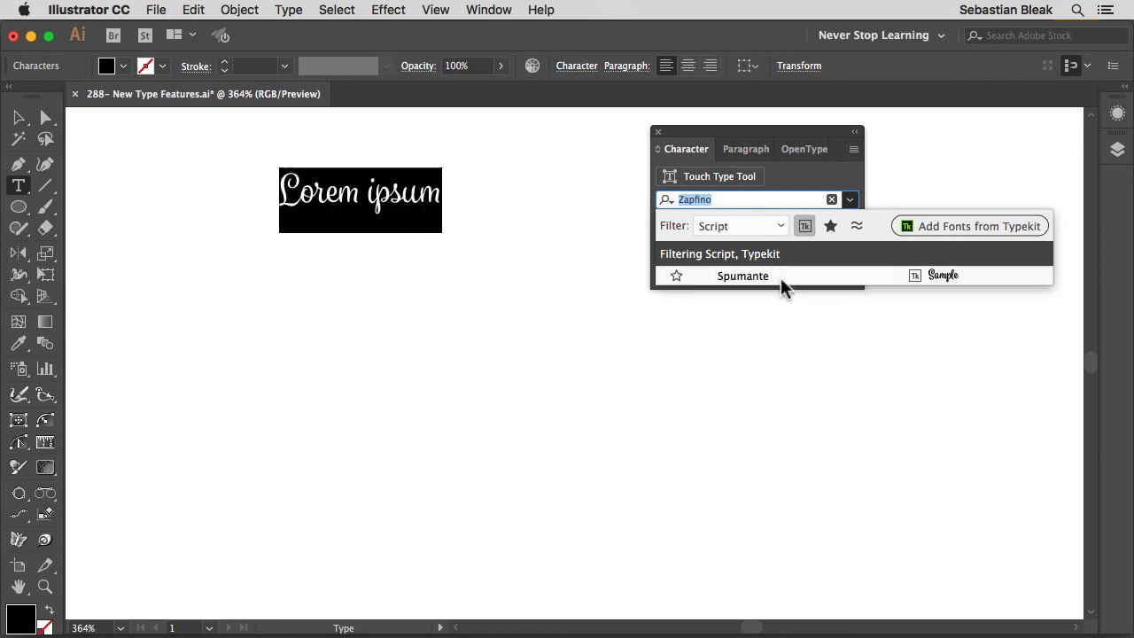
left_click(804, 226)
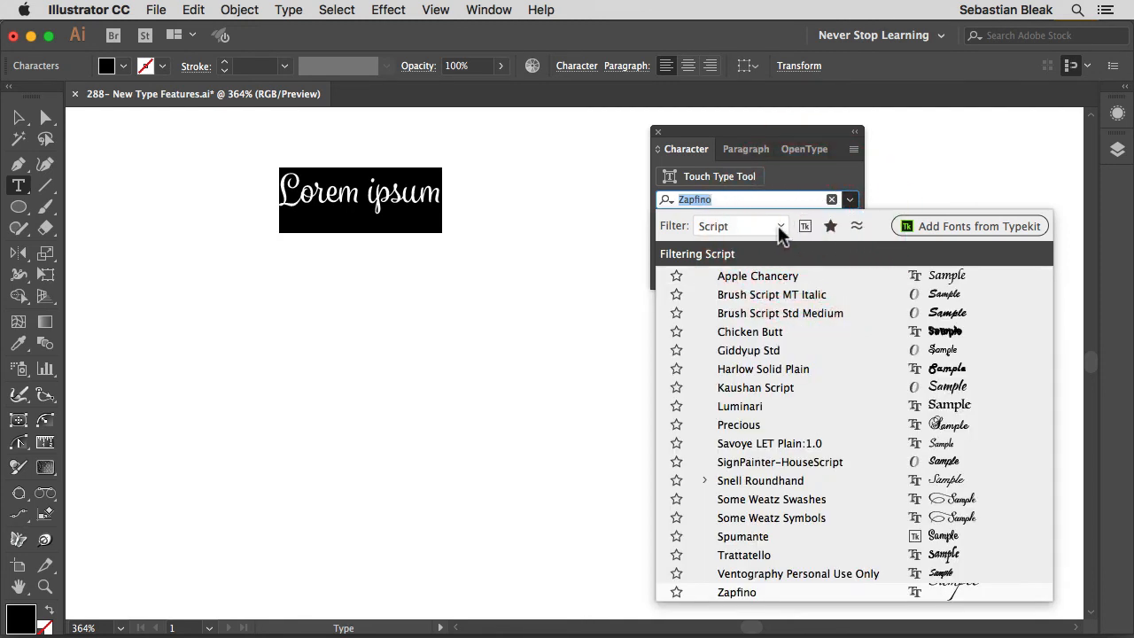
left_click(780, 227)
left_click(776, 244)
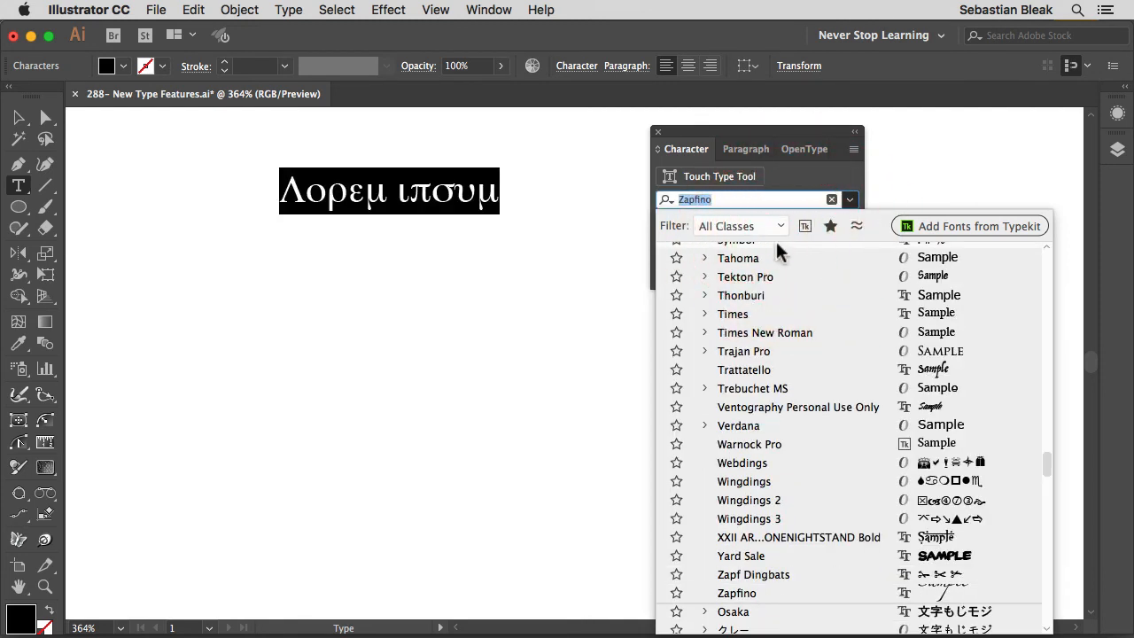
left_click(848, 202)
left_click(755, 201)
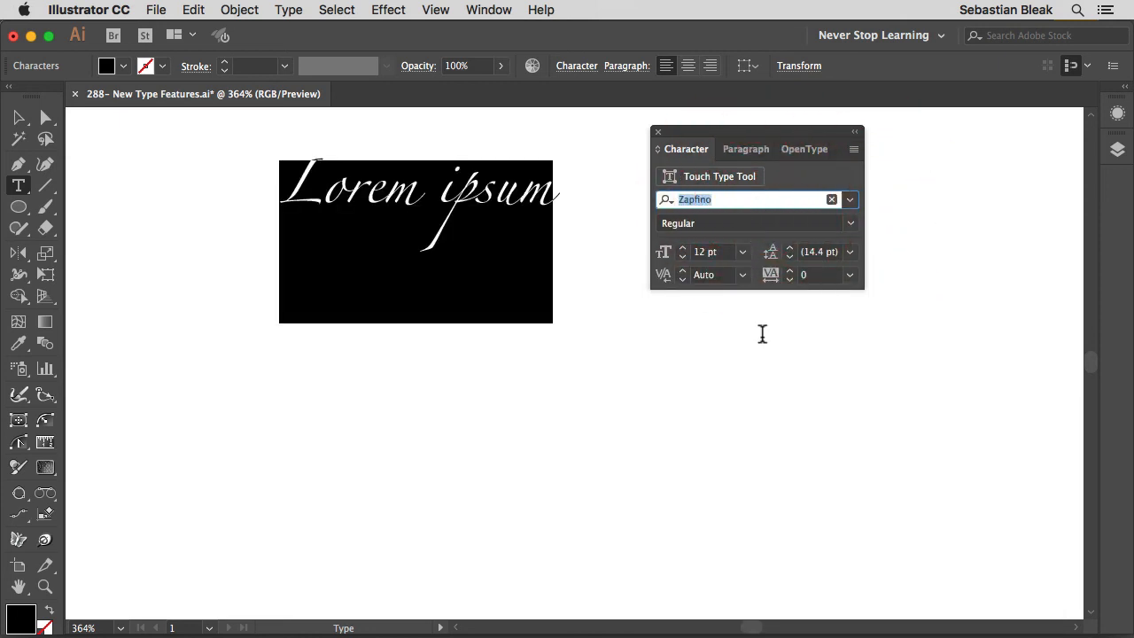
Filter the font list to Typekit fonts and apply Warnock Pro to the "Lorem ipsum" text.
left_click(849, 200)
left_click(805, 227)
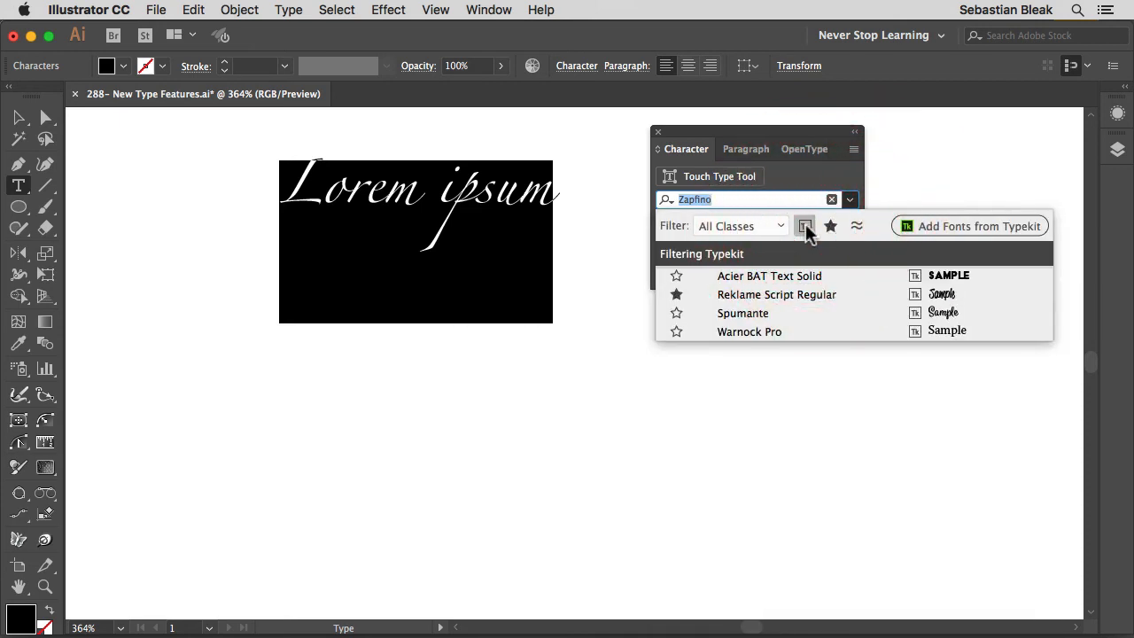
left_click(796, 330)
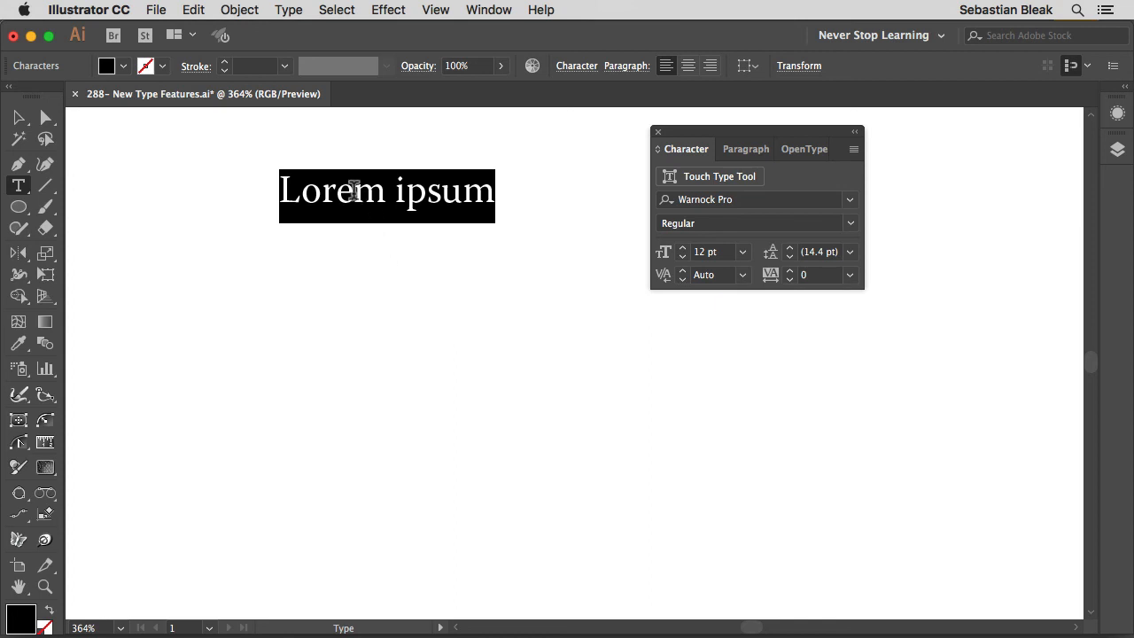
Replace the "m" in "Lorem" with its superscript, small-cap and swash alternate glyphs in turn, ending on the swash.
left_click_drag(354, 189, 372, 191)
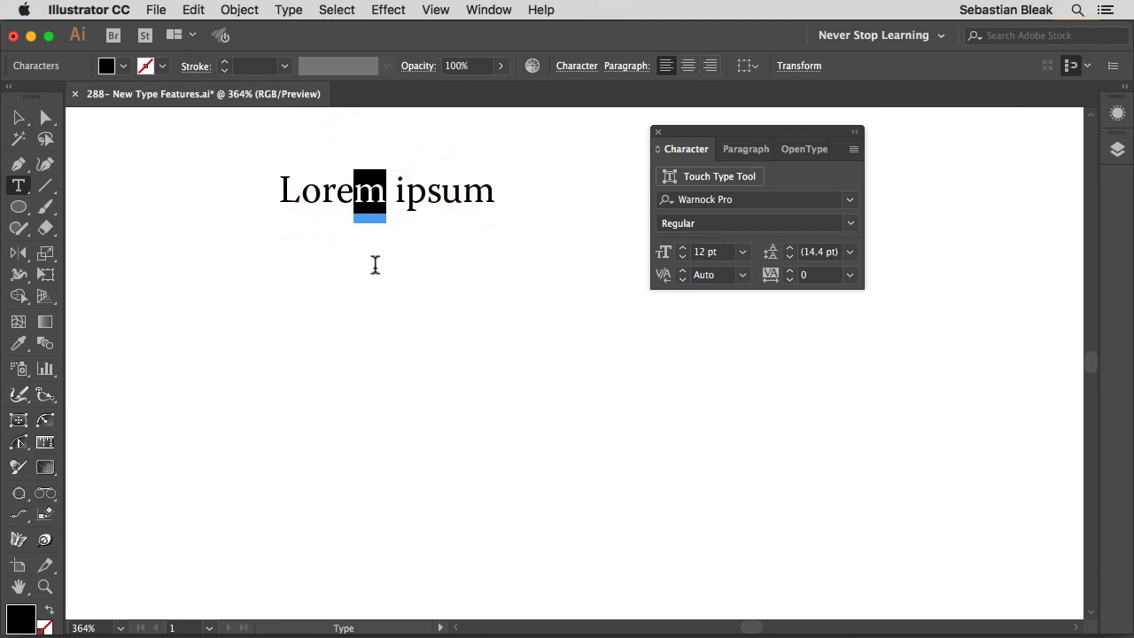
mouse_move(379, 221)
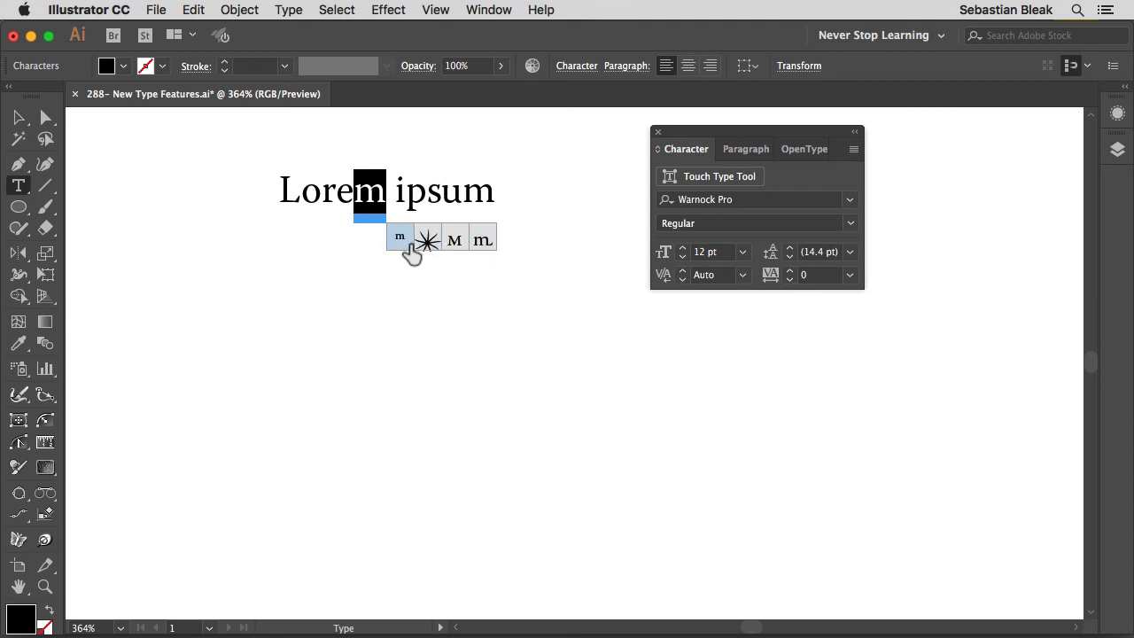
left_click(403, 241)
left_click(450, 241)
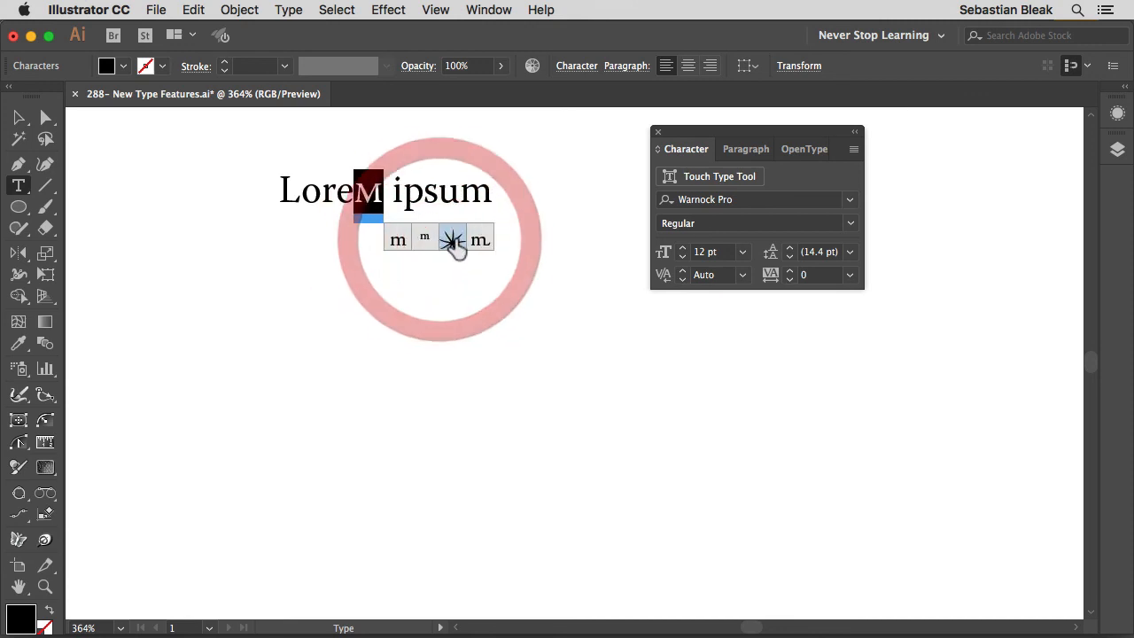
left_click(479, 241)
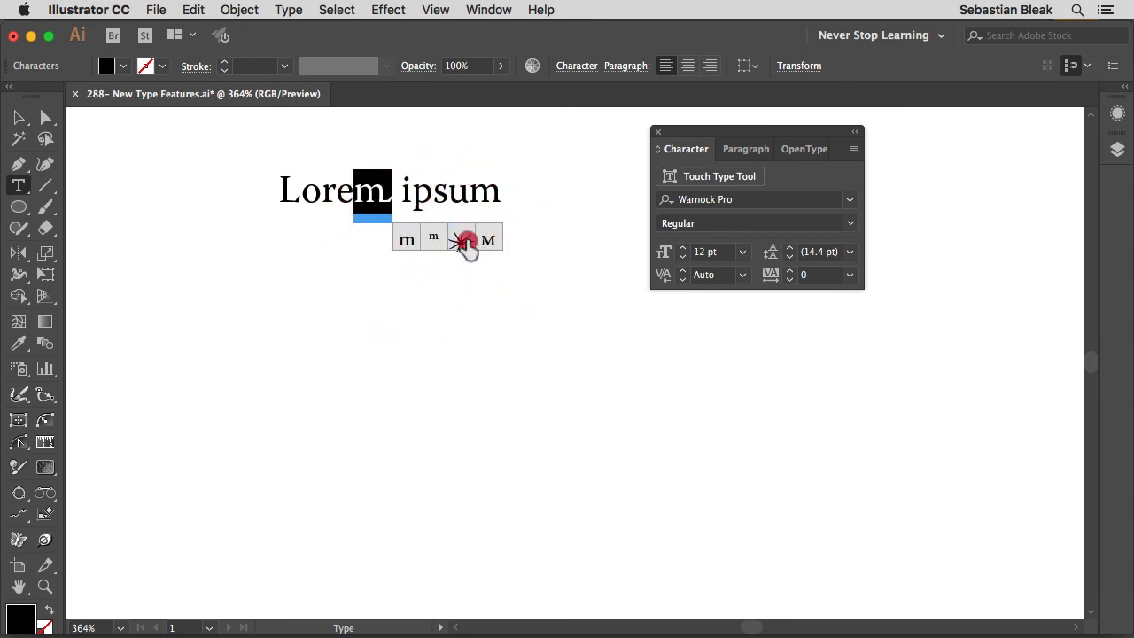
Replace the "m" in "Lorem" with its starburst ornament, and cycle the "i" in "ipsum" through its alternate glyphs, ending on the eye ornament.
left_click(463, 243)
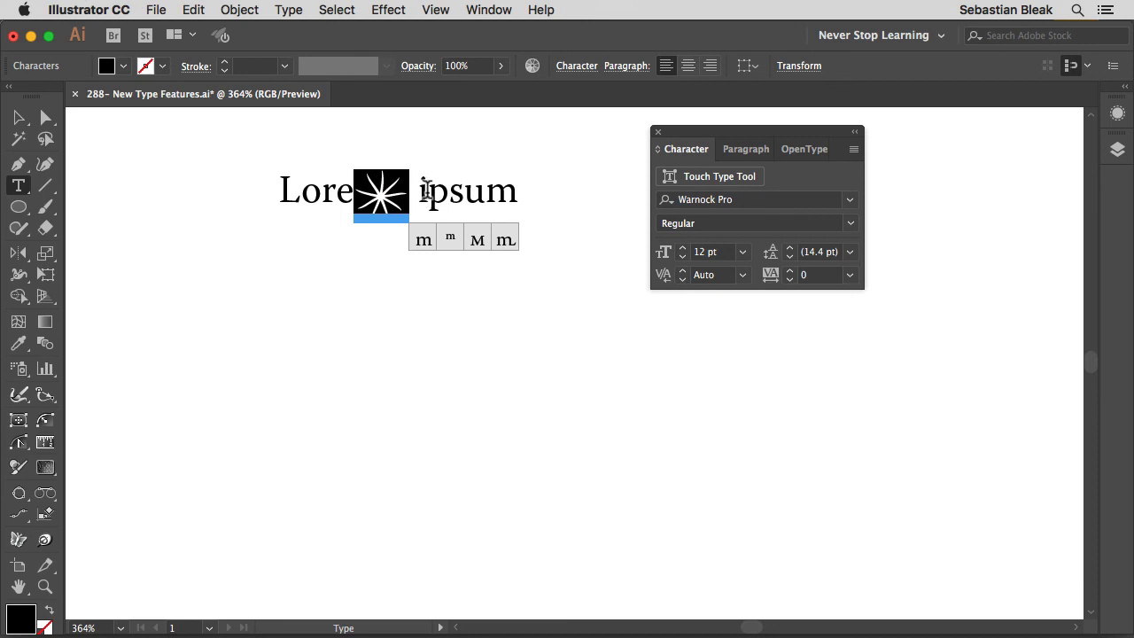
left_click_drag(431, 193, 418, 194)
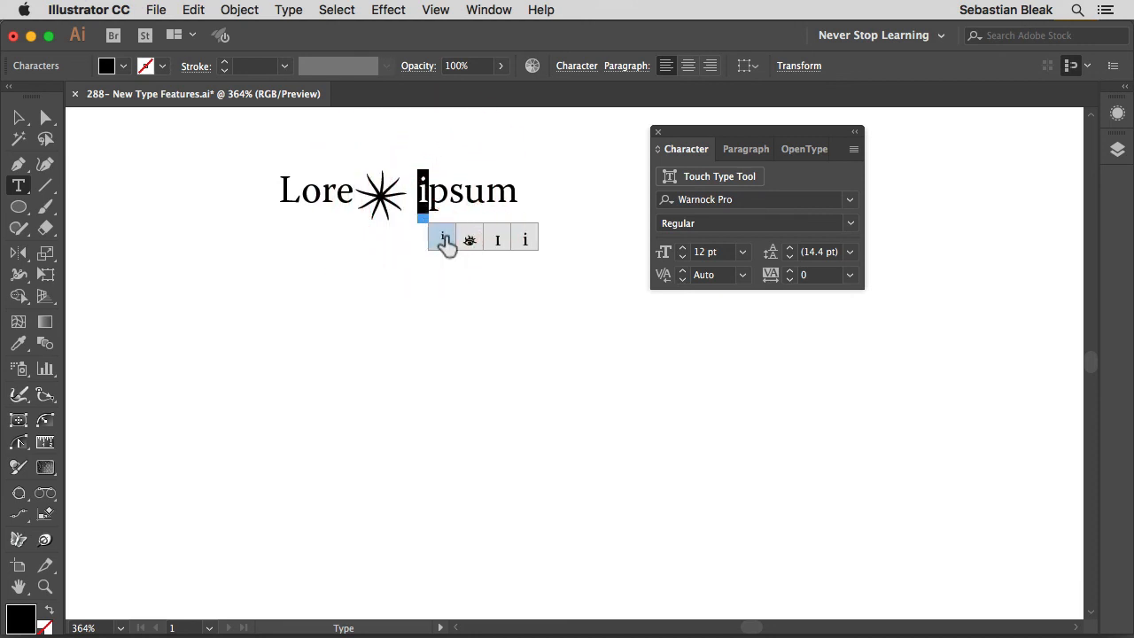
left_click(444, 237)
left_click(494, 241)
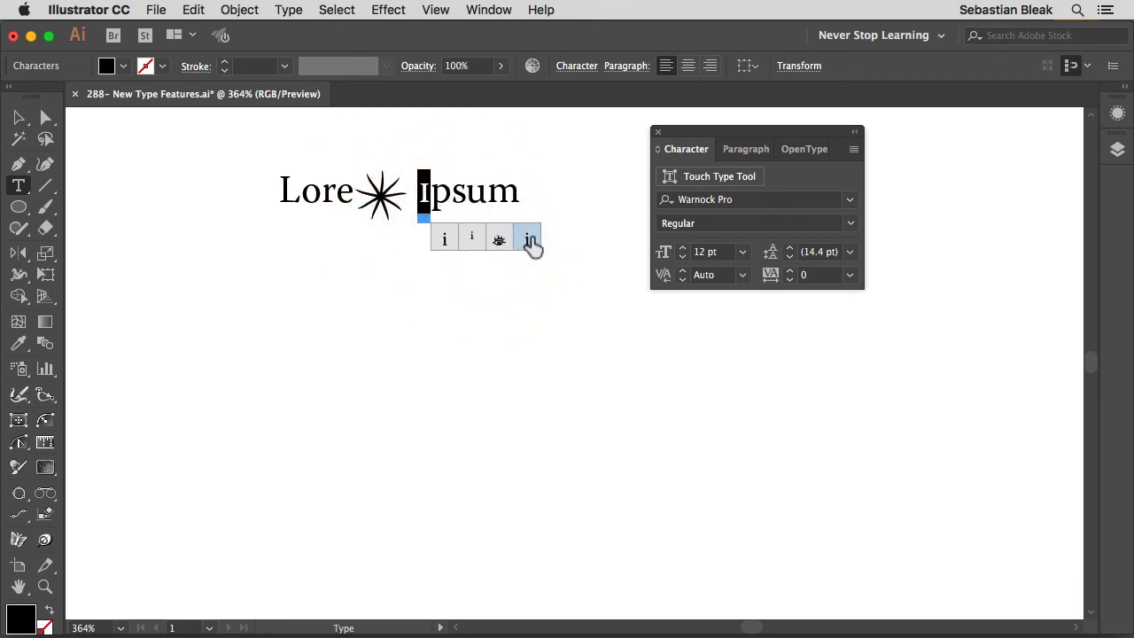
left_click(528, 241)
left_click(517, 242)
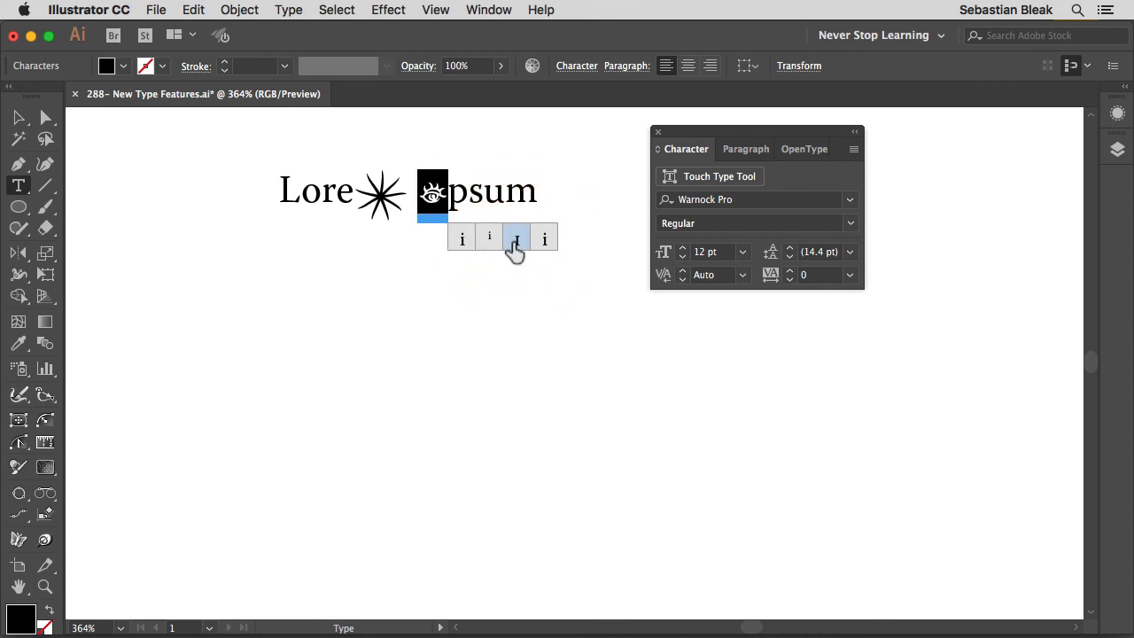
Select the "s" in "ipsum", look it up among the Warnock Pro characters in the Glyphs panel, and close the panel.
left_click(478, 191)
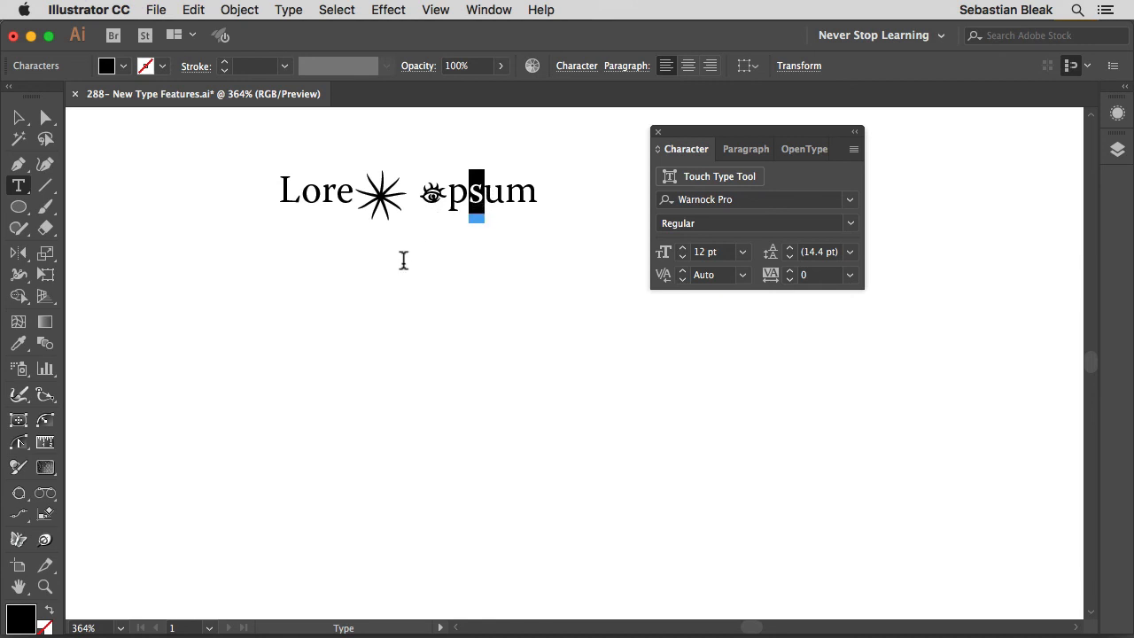
left_click(288, 10)
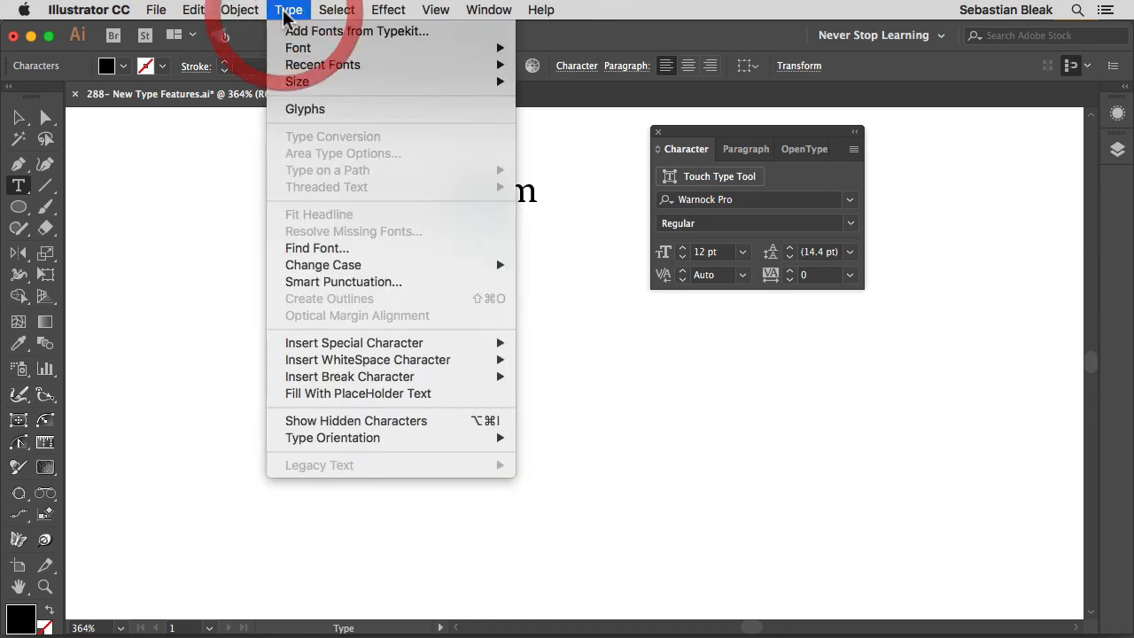
left_click(415, 109)
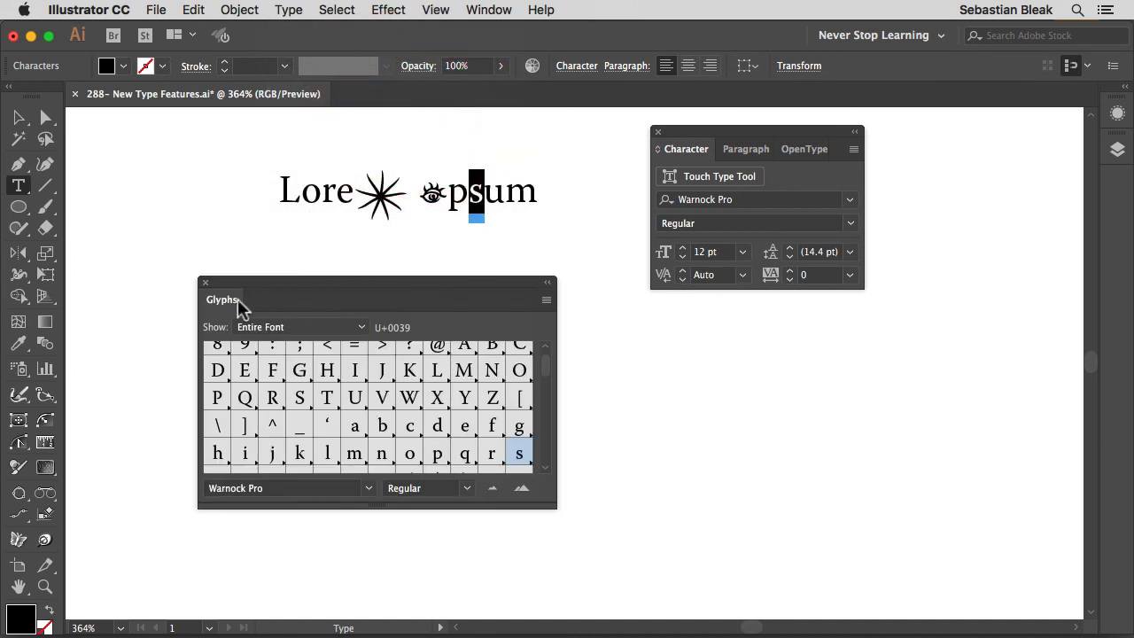
left_click_drag(234, 306, 226, 283)
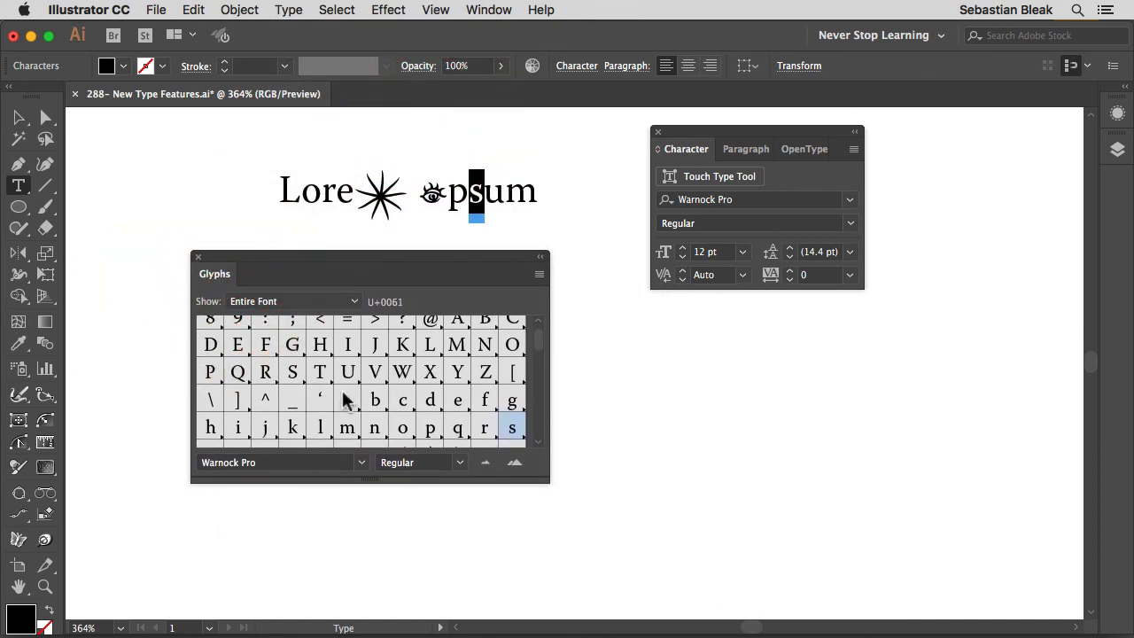
left_click(198, 257)
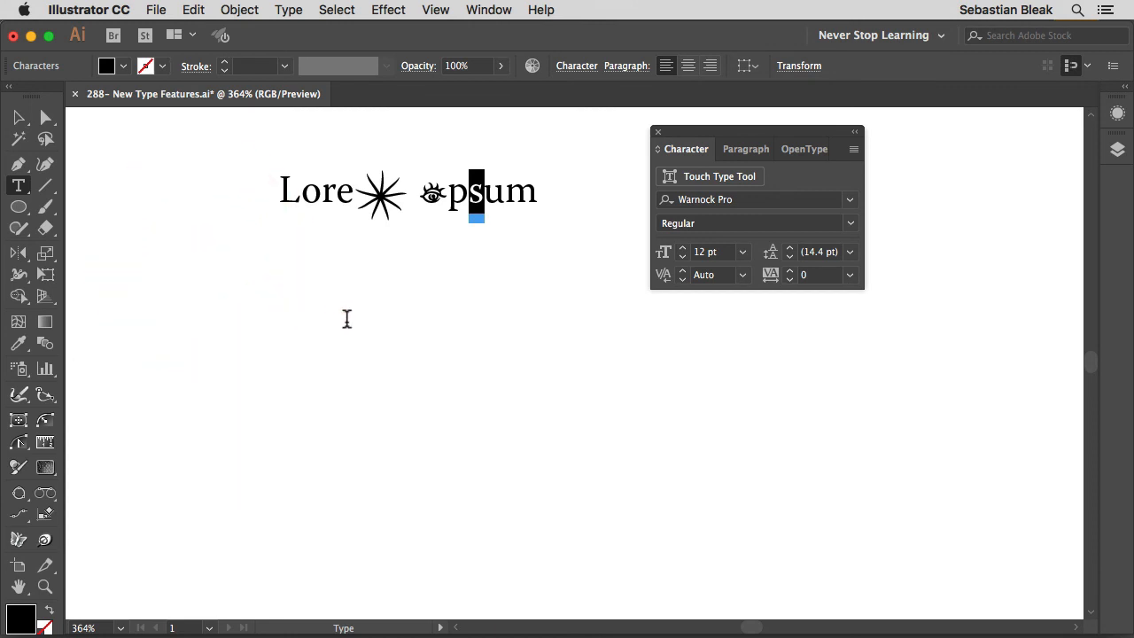
View the on-canvas alternate glyphs for the "s" and the final "m" of "ipsum", and deselect the character.
mouse_move(475, 221)
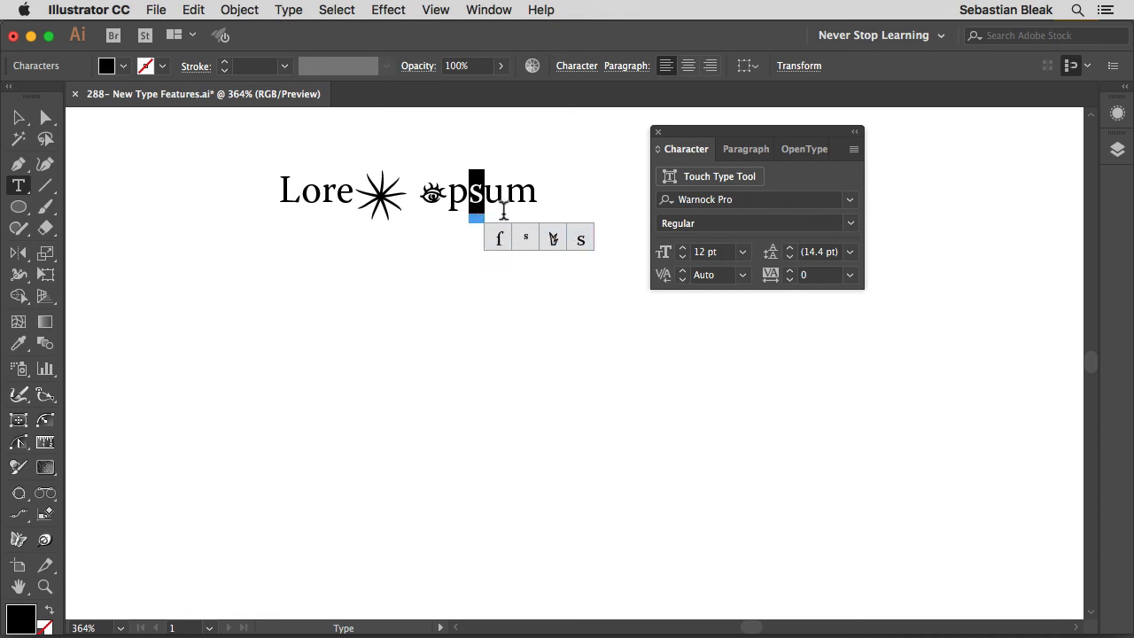
left_click_drag(508, 195, 529, 197)
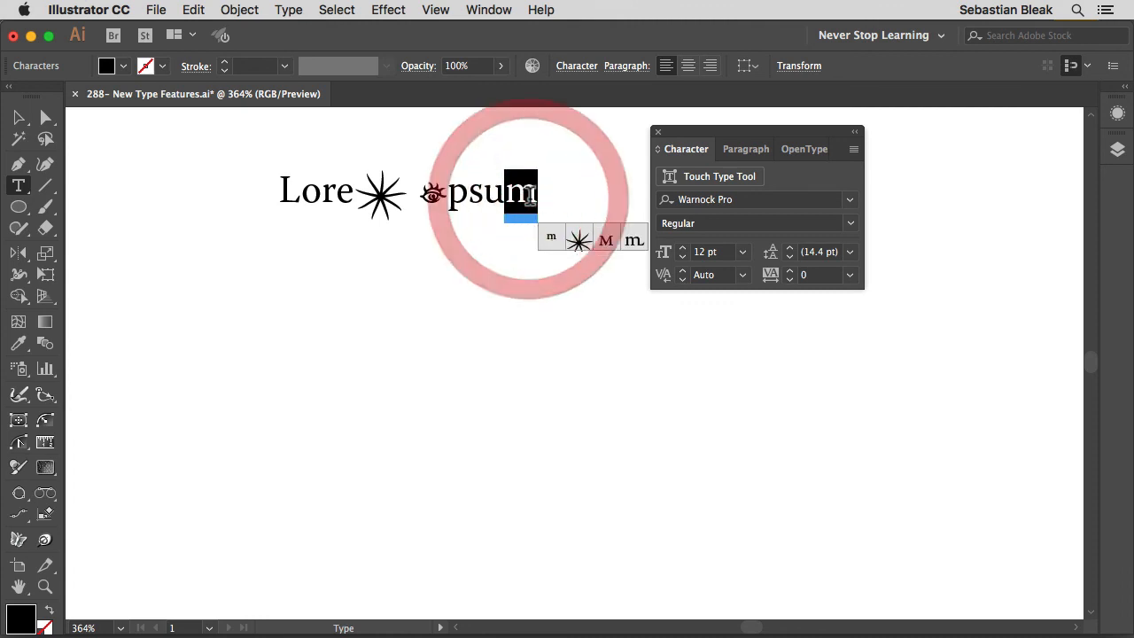
left_click(525, 194)
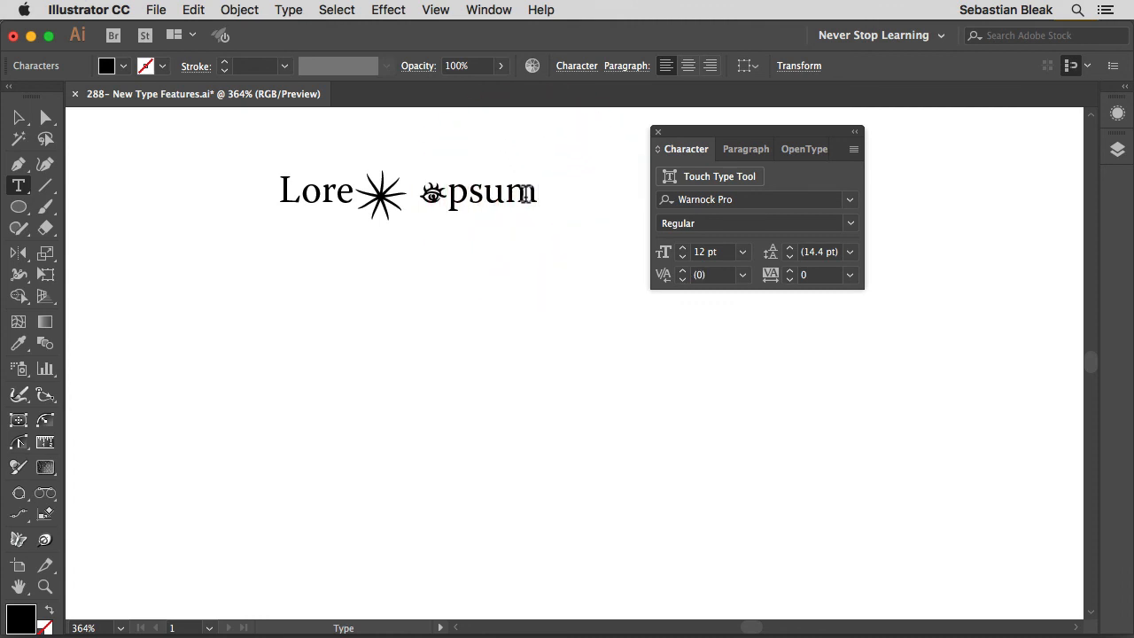